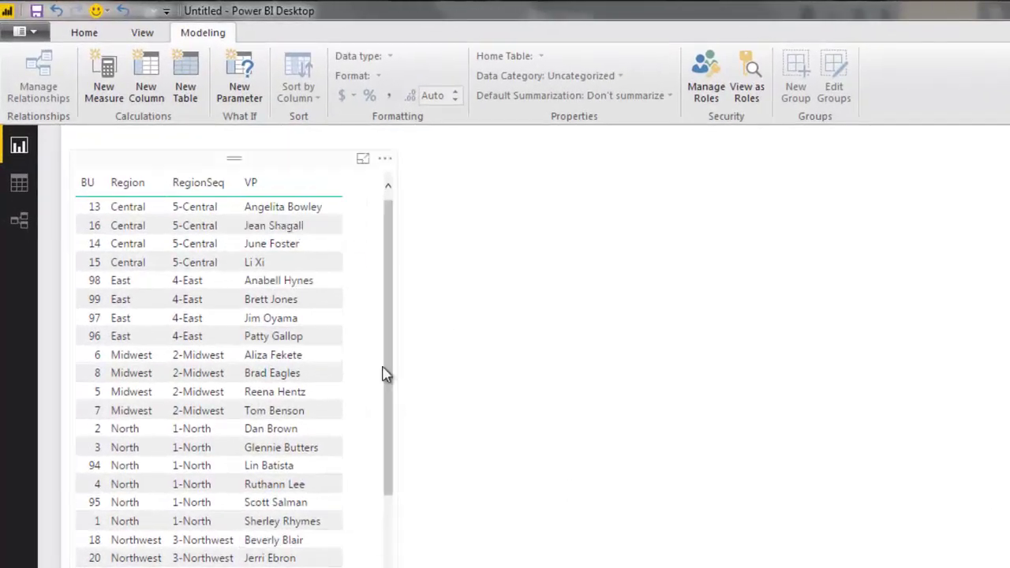
Enlarge the table visual listing BU, Region and VP on the report canvas
click(302, 162)
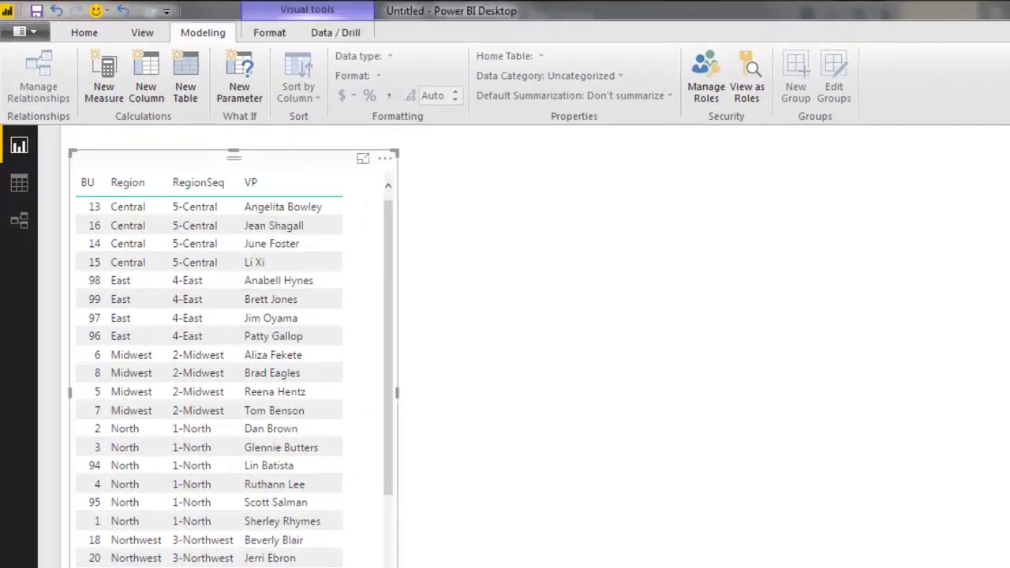
drag(397, 567, 412, 567)
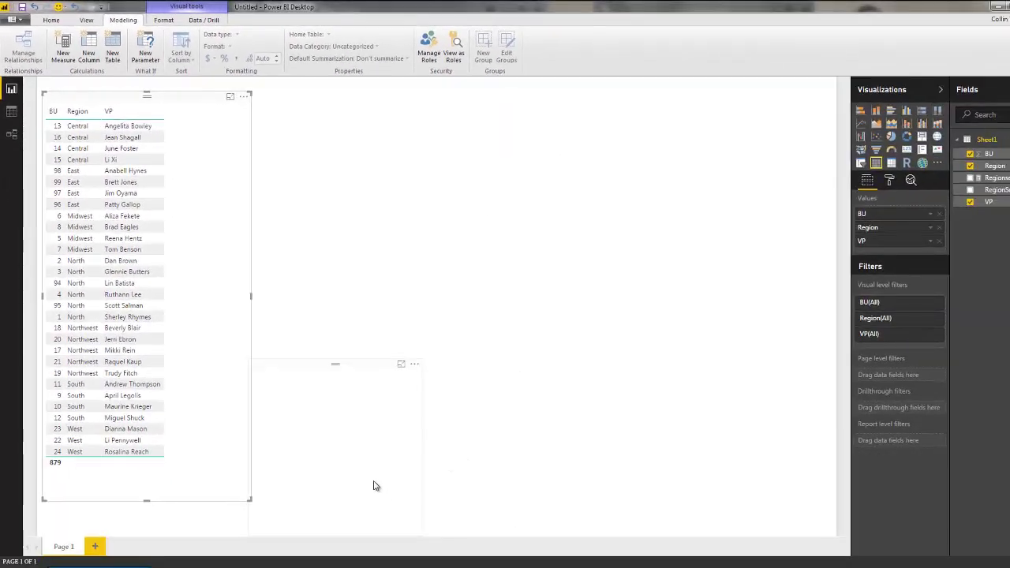
Insert a donut chart on an empty part of the canvas with the count of VP as values and VP as legend
click(603, 190)
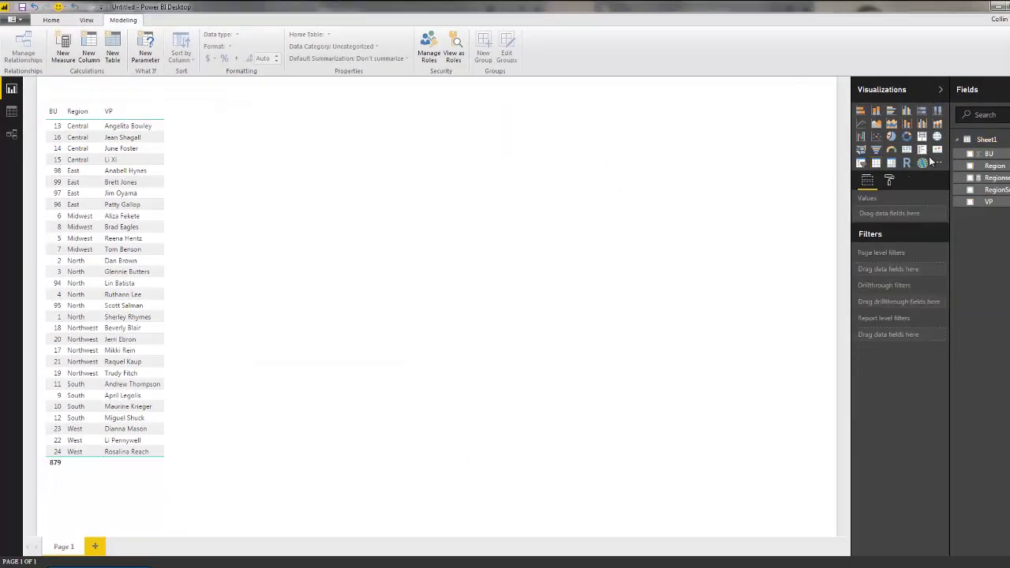
click(907, 136)
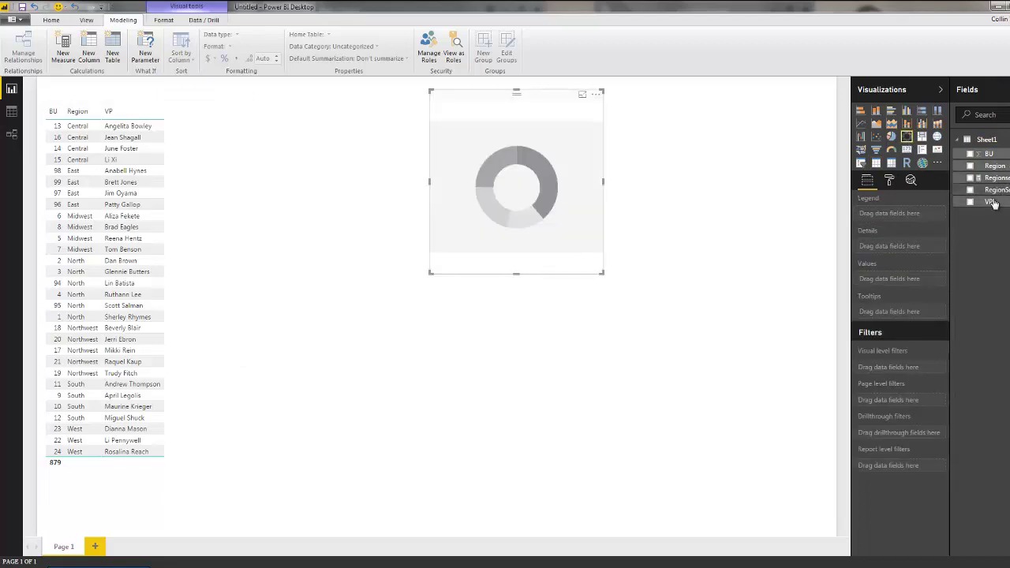
drag(991, 202, 914, 243)
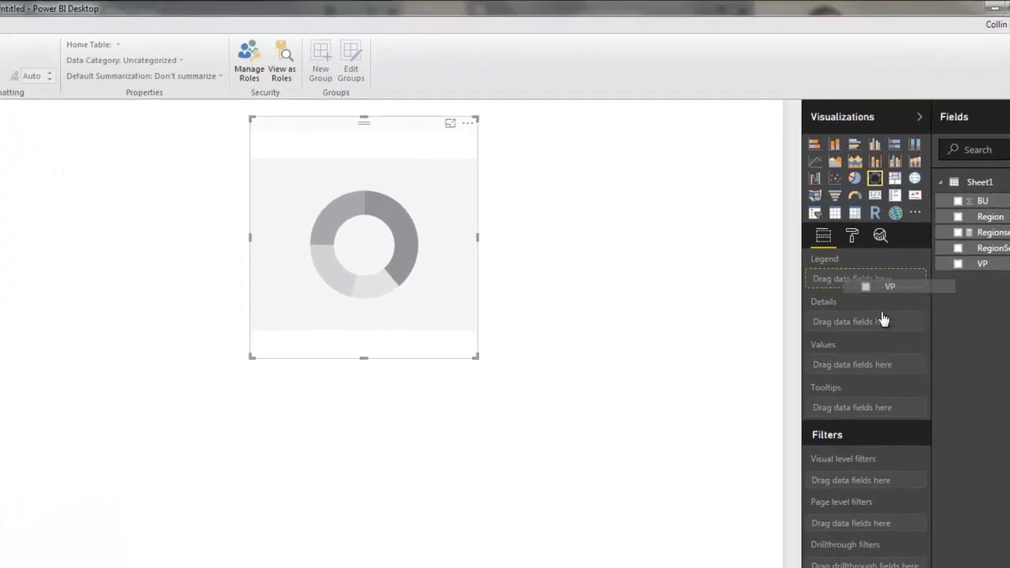
drag(884, 319, 868, 365)
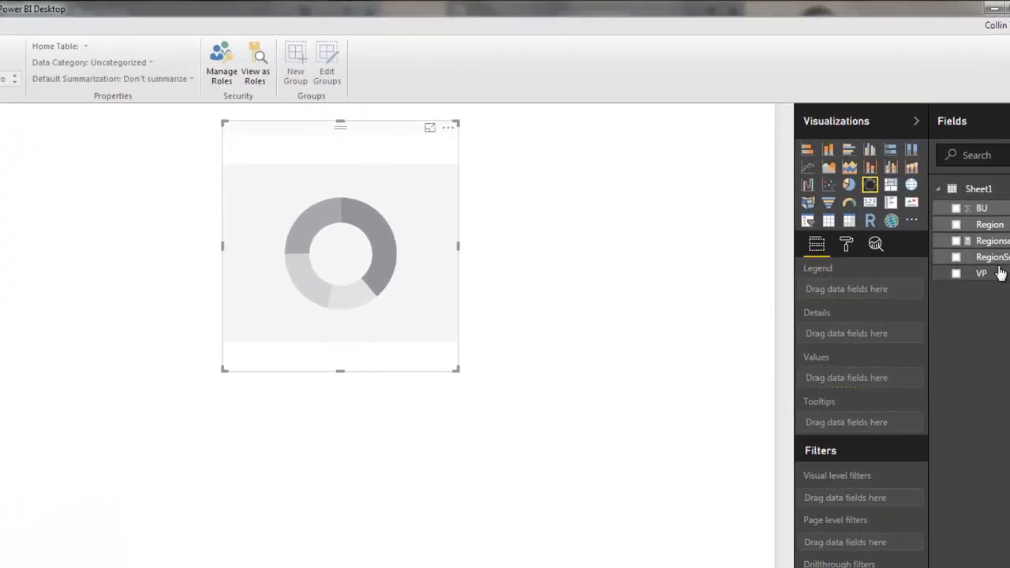
drag(996, 274, 875, 379)
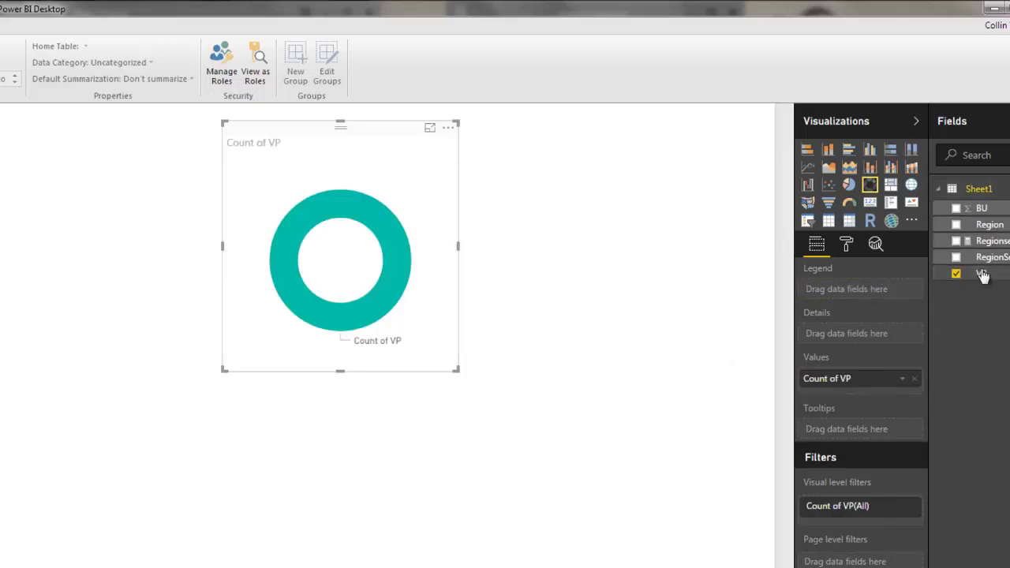
drag(983, 274, 854, 294)
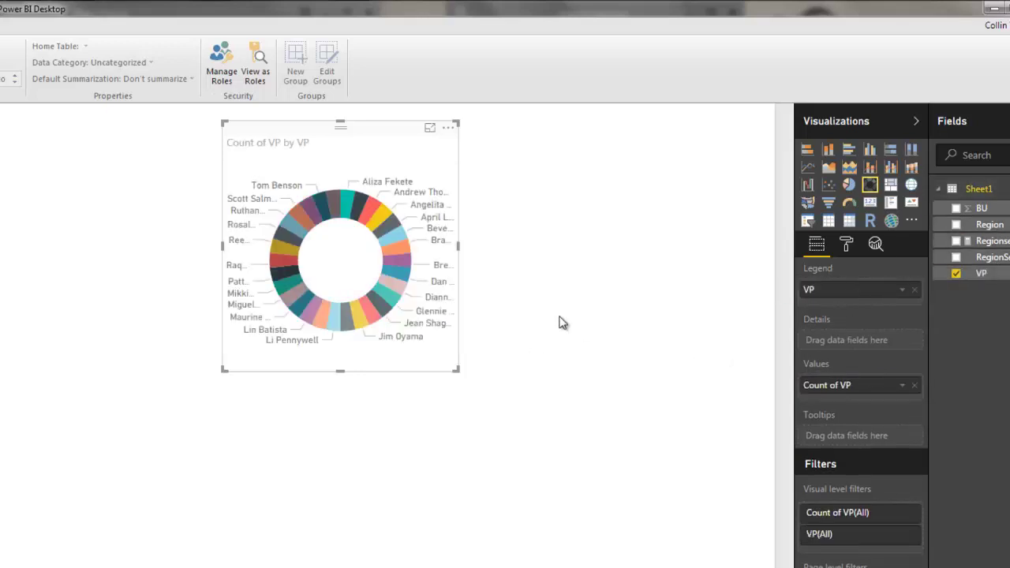
Enlarge the VP donut chart and reposition it, leaving free space between it and the table
drag(375, 137, 228, 222)
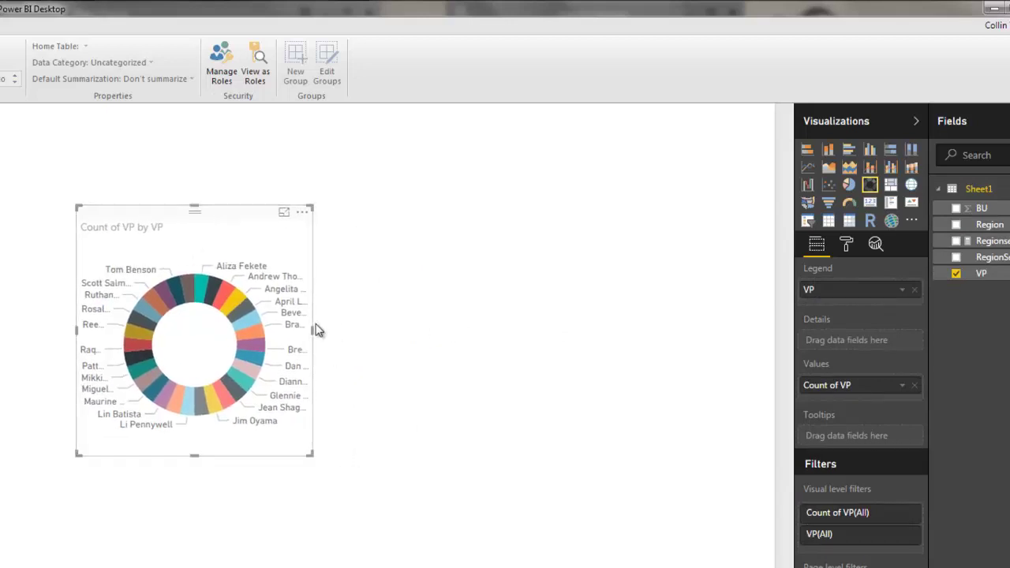
drag(308, 453, 401, 516)
drag(285, 211, 455, 157)
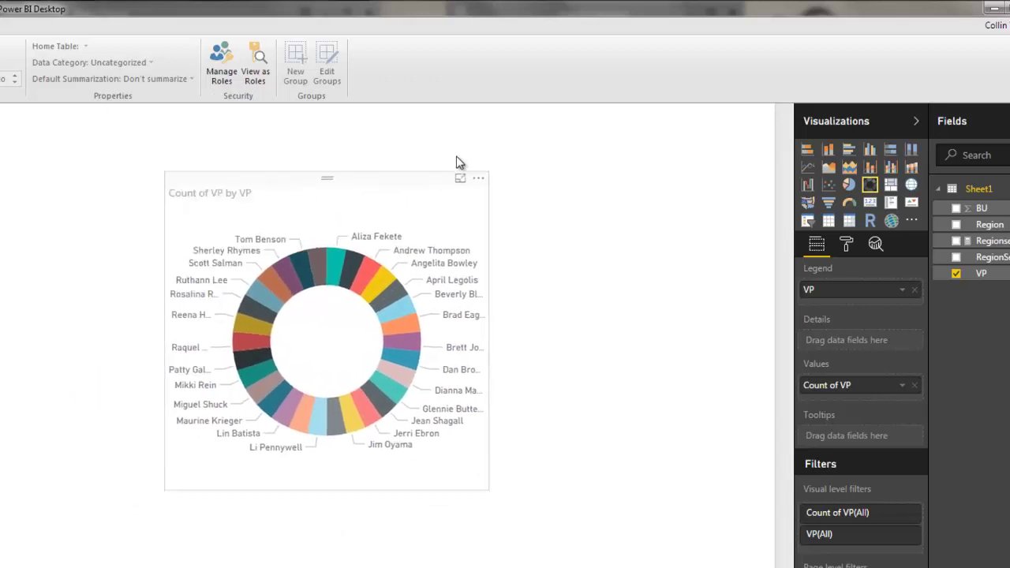
drag(568, 461, 601, 496)
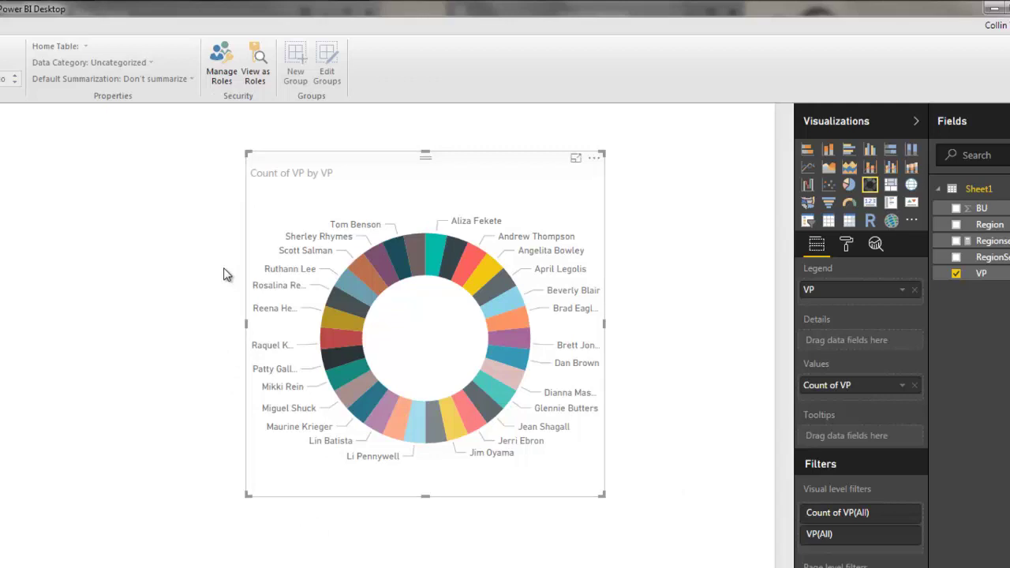
Add a slicer on the Region field and place it between the table and the donut chart
click(45, 293)
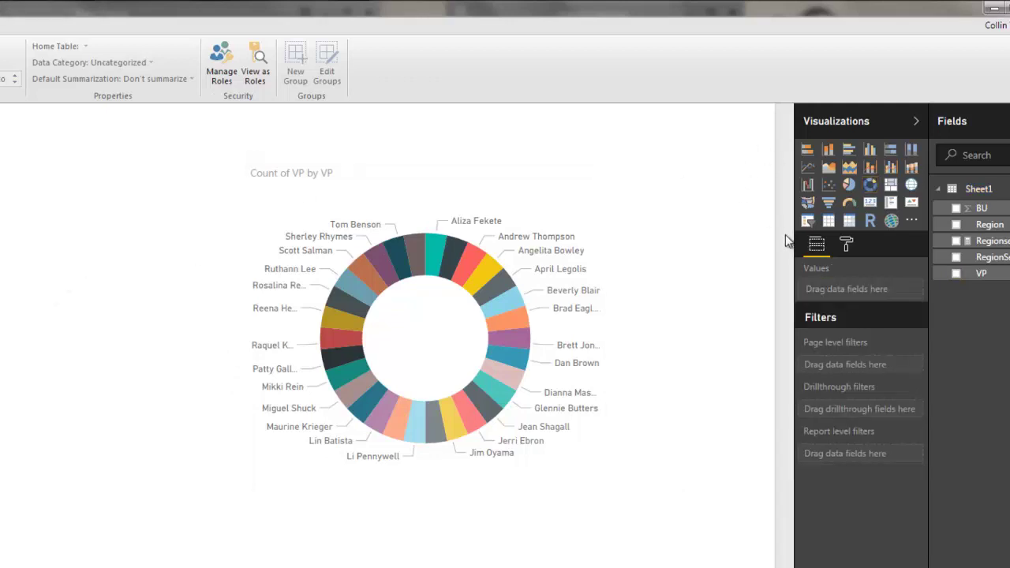
click(808, 221)
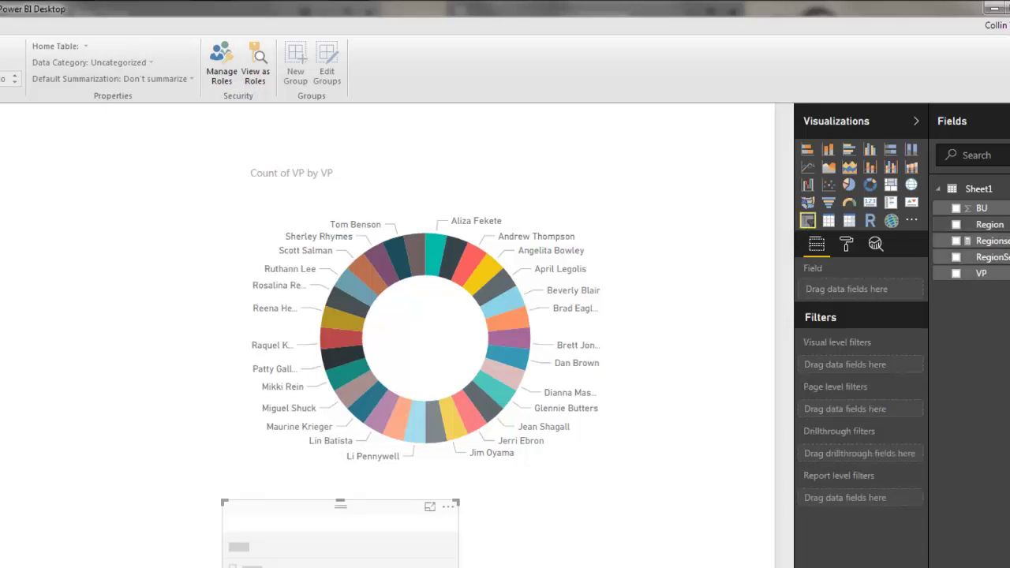
drag(988, 224, 902, 294)
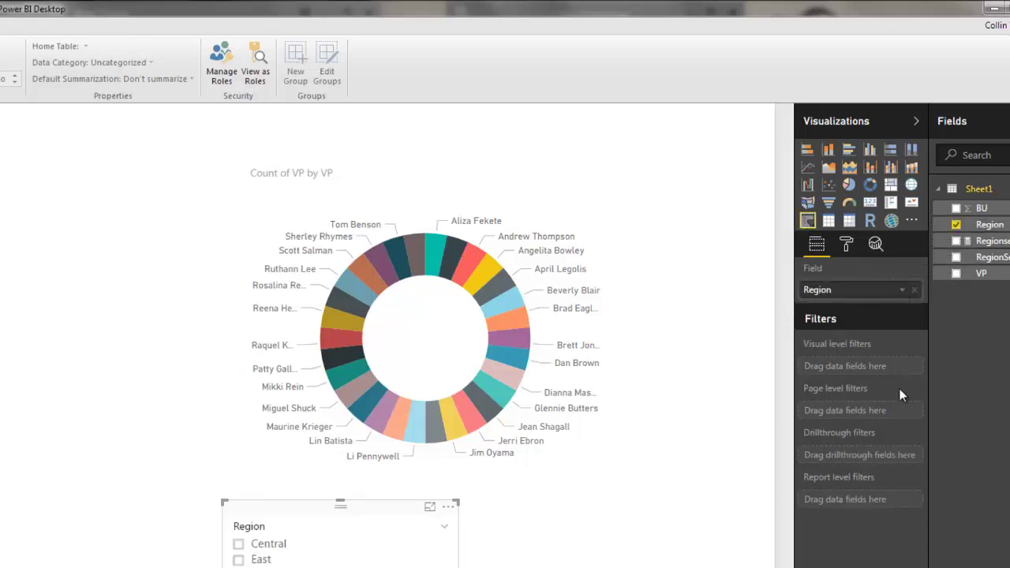
drag(300, 505, 90, 225)
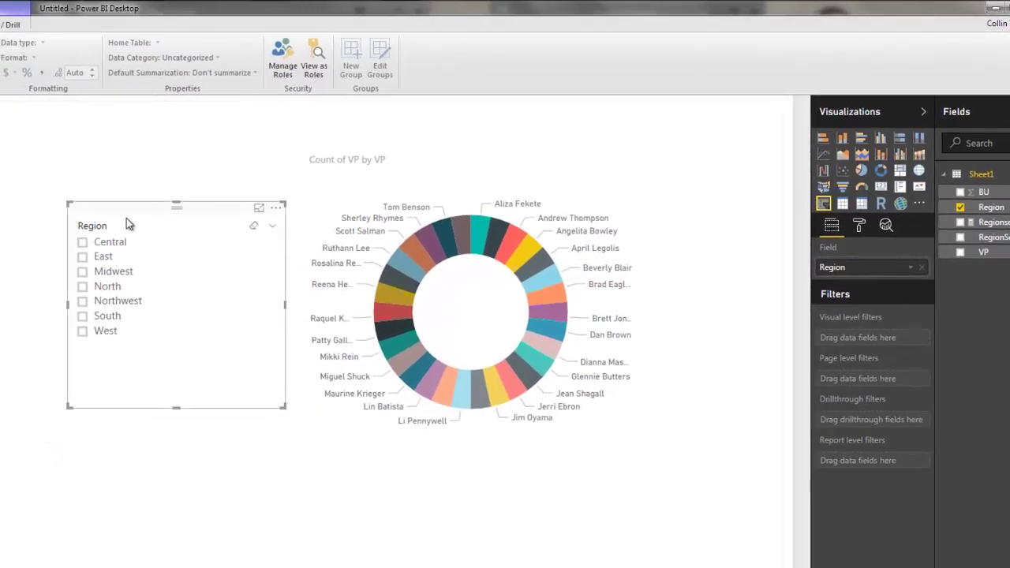
Filter the report to the Central region and move the Region slicer higher and closer to the table
click(83, 241)
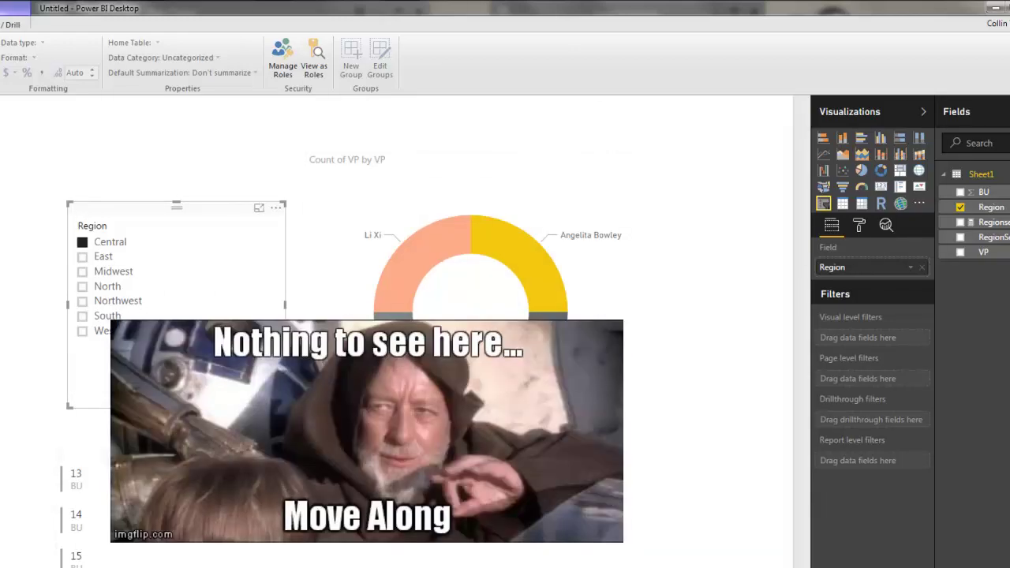
key(Escape)
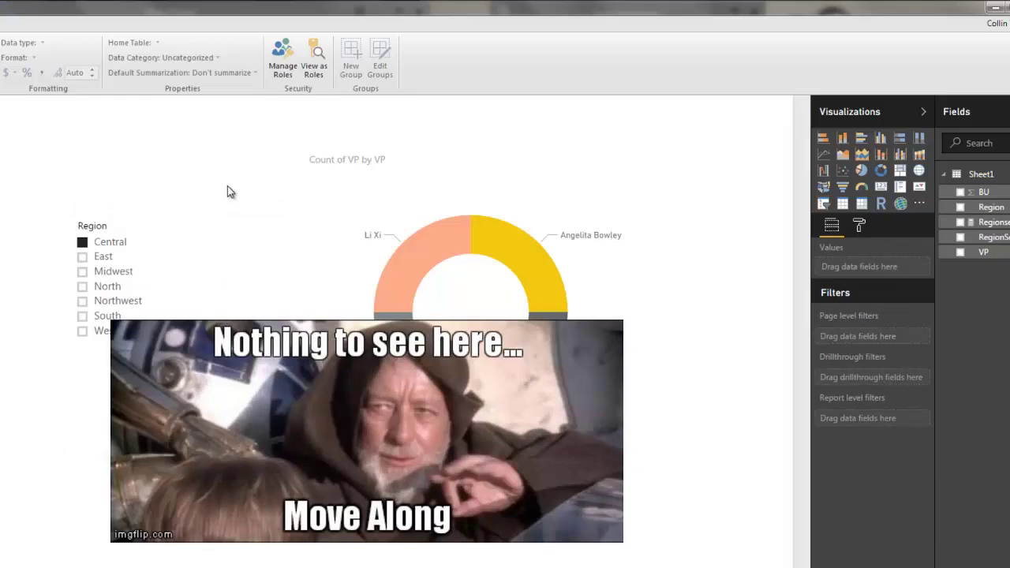
click(111, 207)
drag(111, 208, 49, 175)
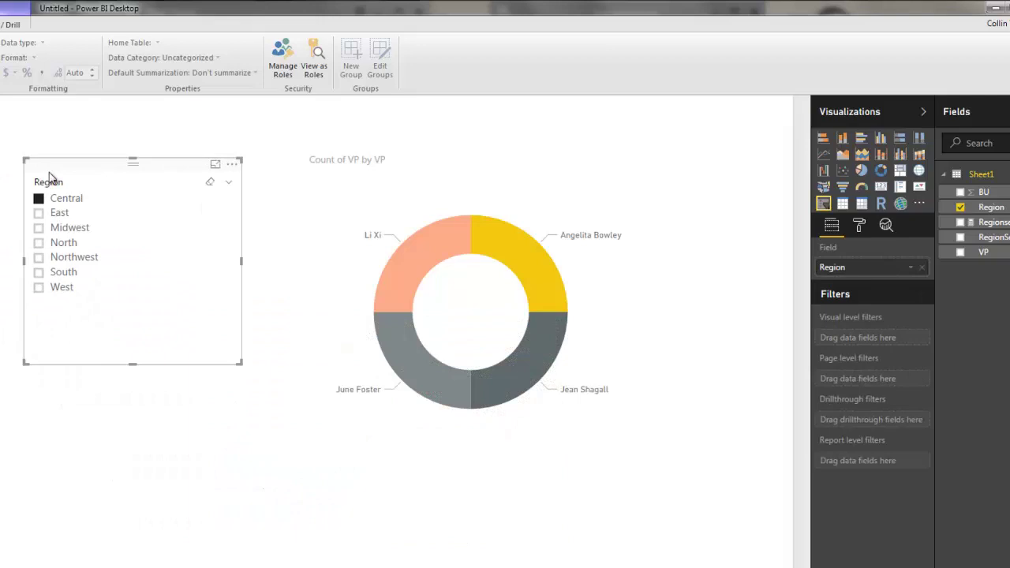
Test the slicer by filtering to East, clearing the selection, and filtering to Midwest
click(38, 213)
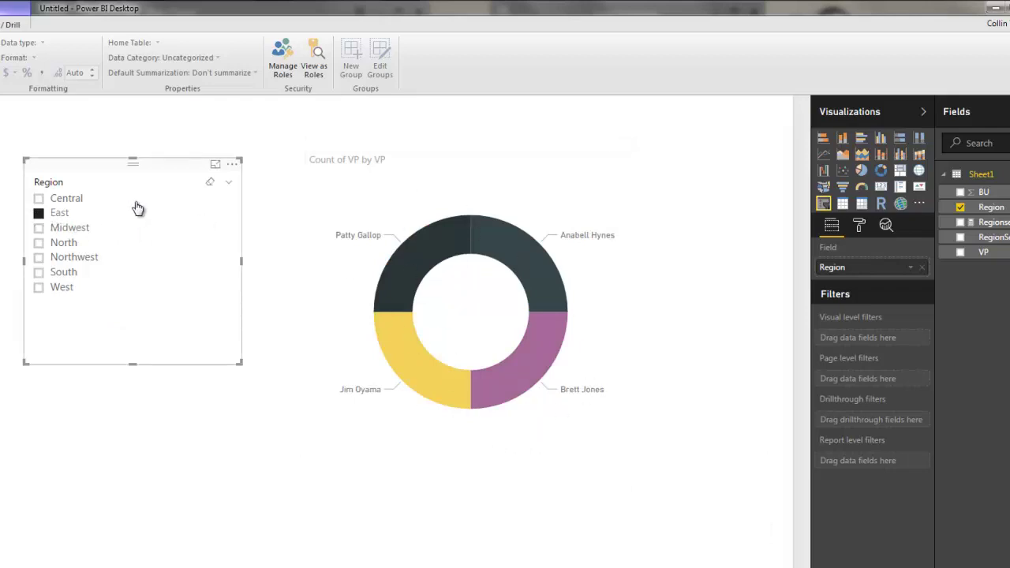
click(210, 184)
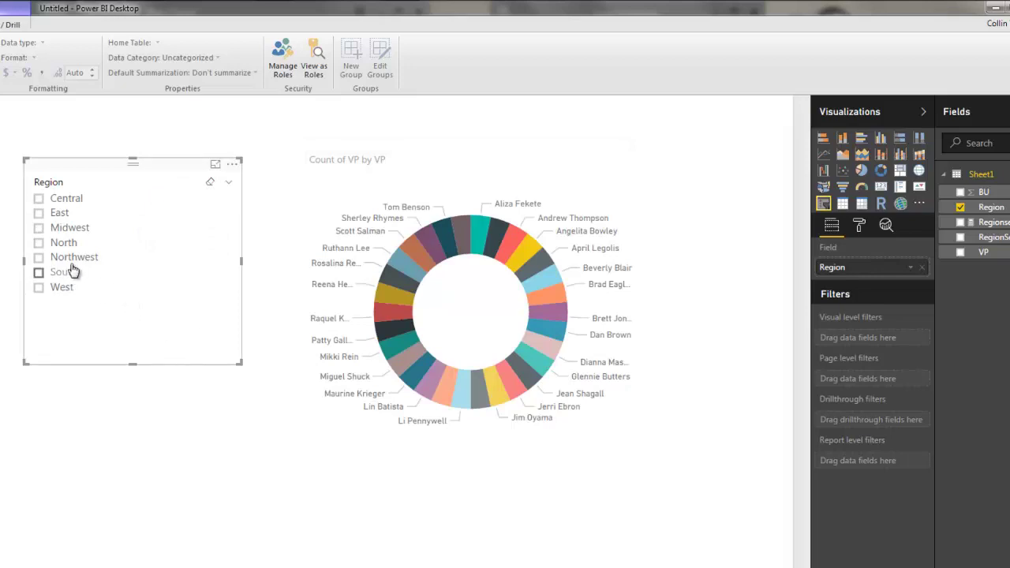
click(42, 234)
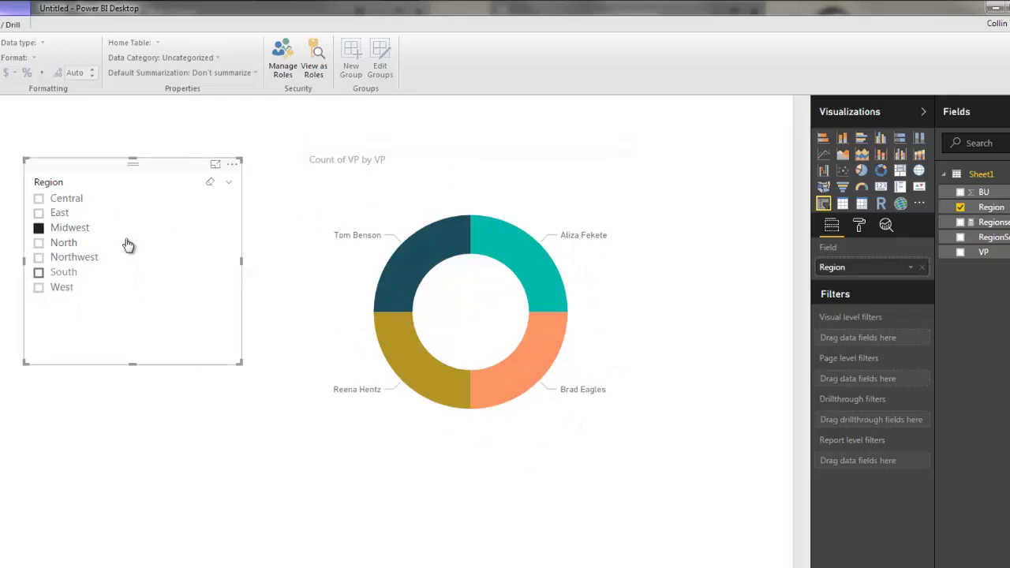
Clear the slicer's region selection and move the slicer slightly higher on the canvas
click(209, 184)
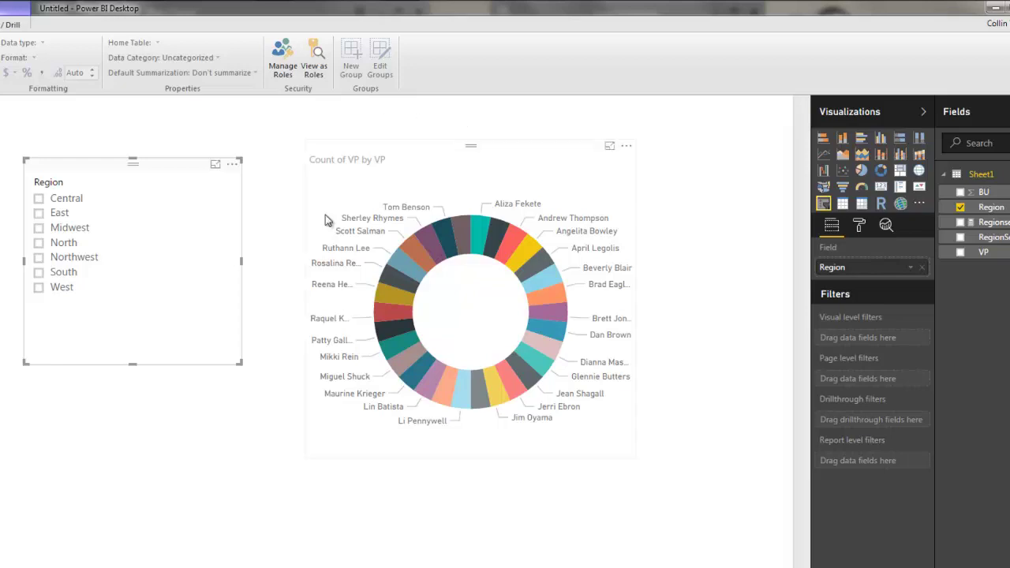
drag(162, 168, 156, 144)
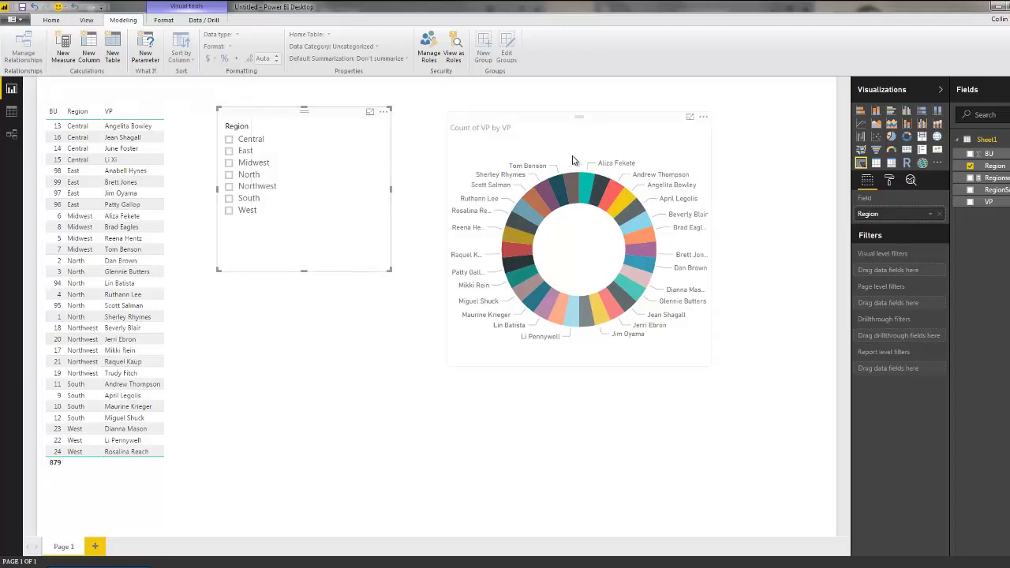
click(760, 117)
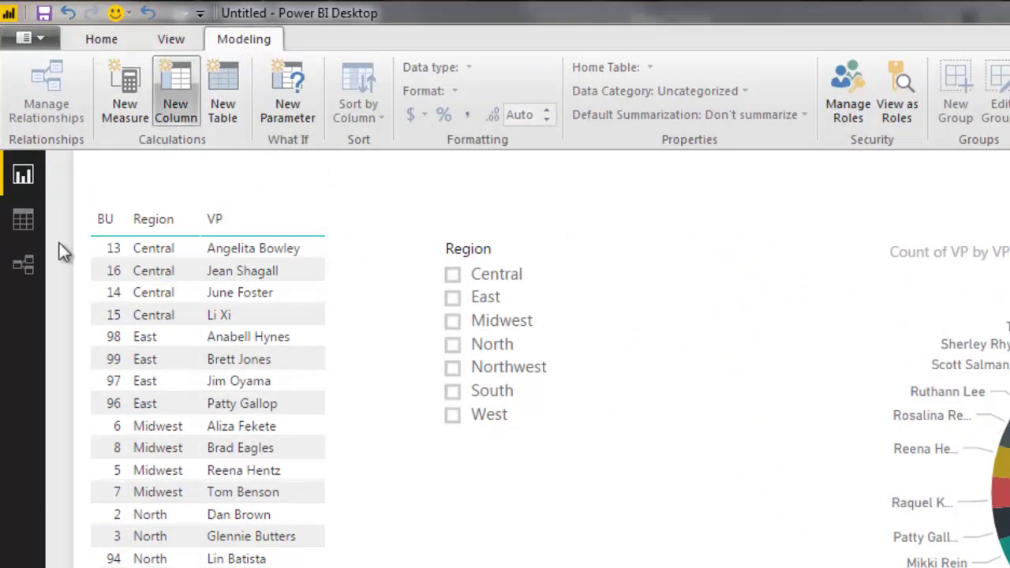
Create a new measure named Sal'sMagic
click(126, 83)
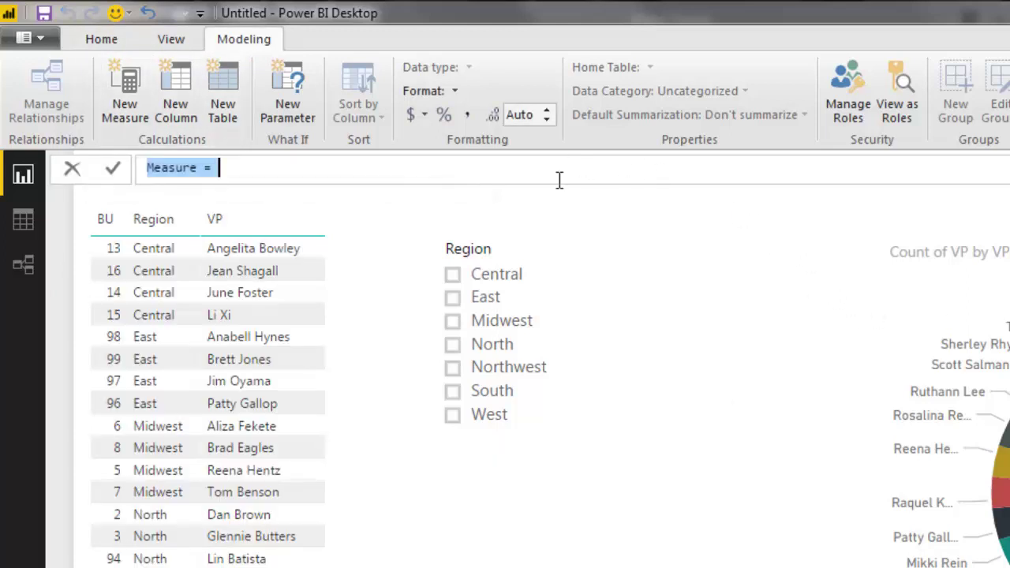
key(BackSpace)
text(Re)
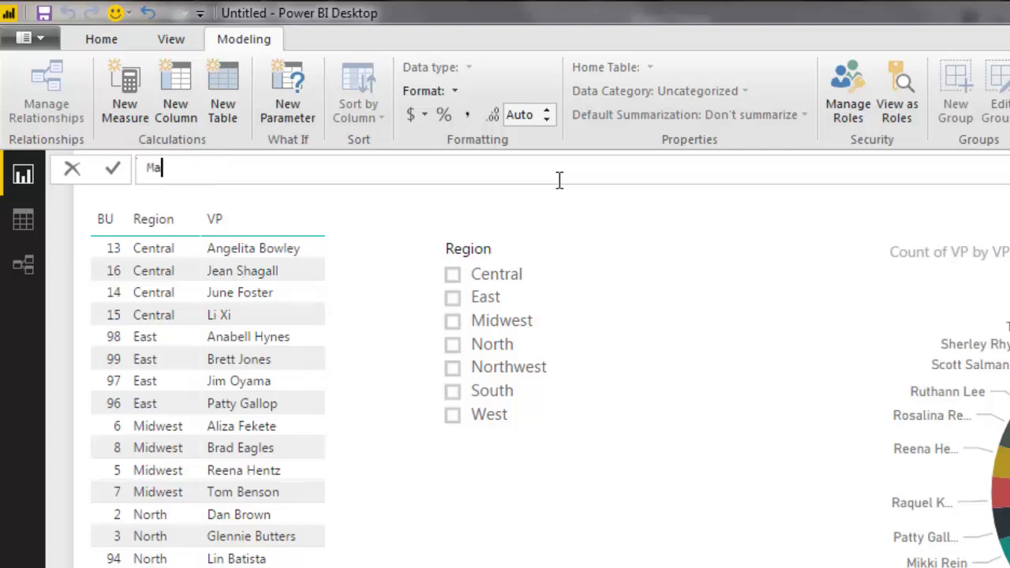
key(BackSpace)
key(BackSpace)
text(Sal'sMagic)
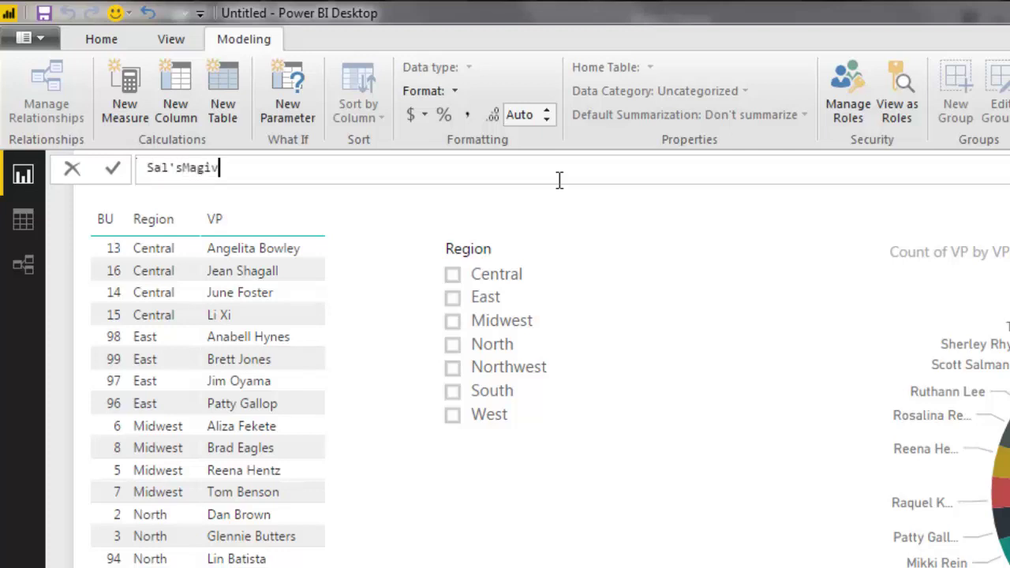
Begin the Sal'sMagic measure with an IF whose logical test is HASONEFILTER on the Sheet1[Region] column
text( = IF)
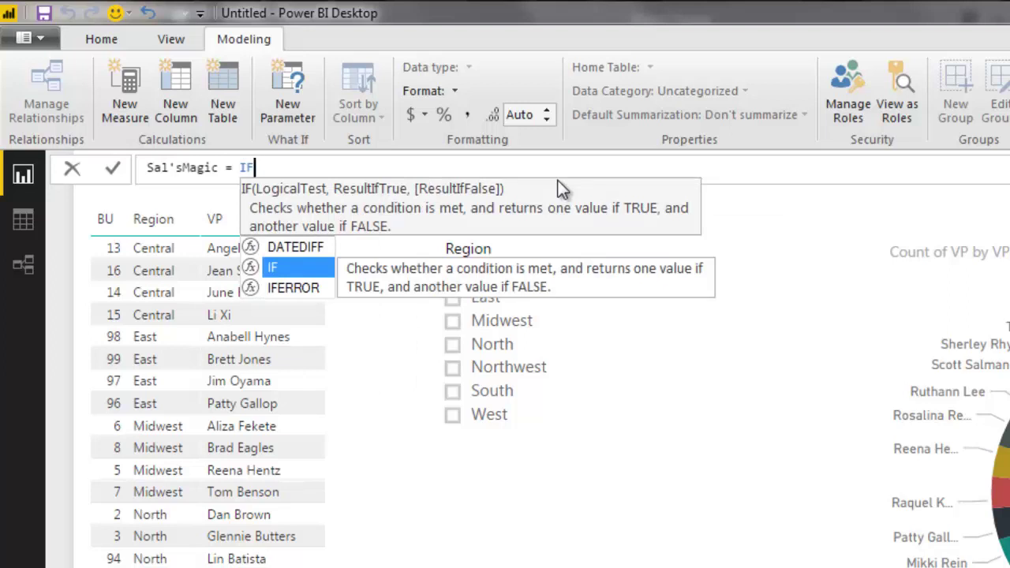
text(()
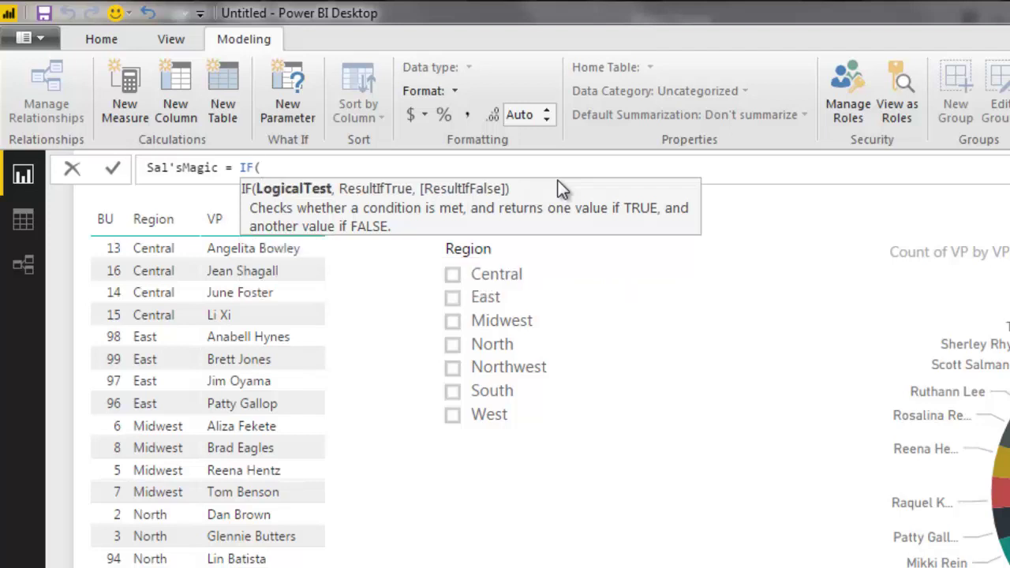
text(has)
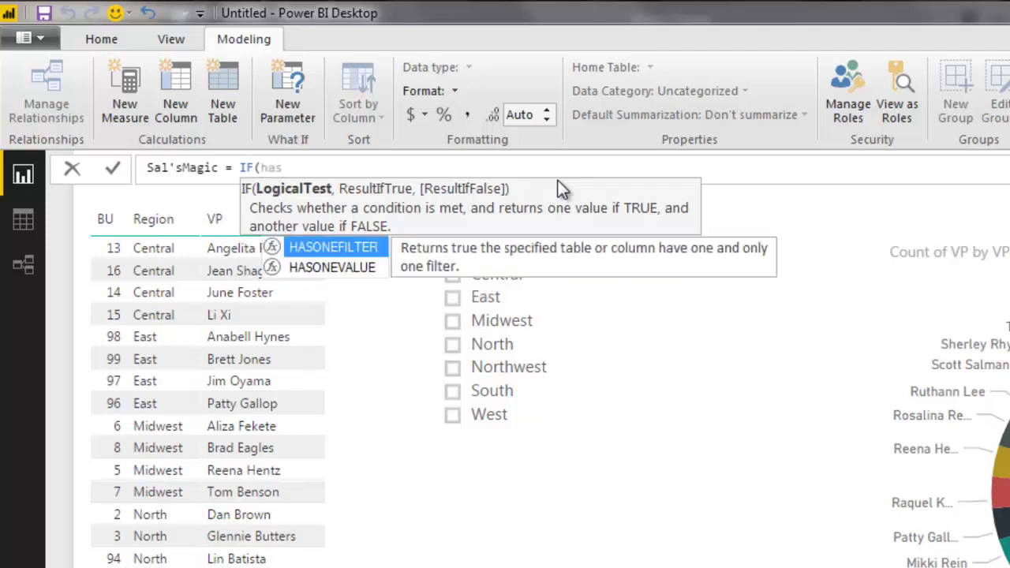
key(Tab)
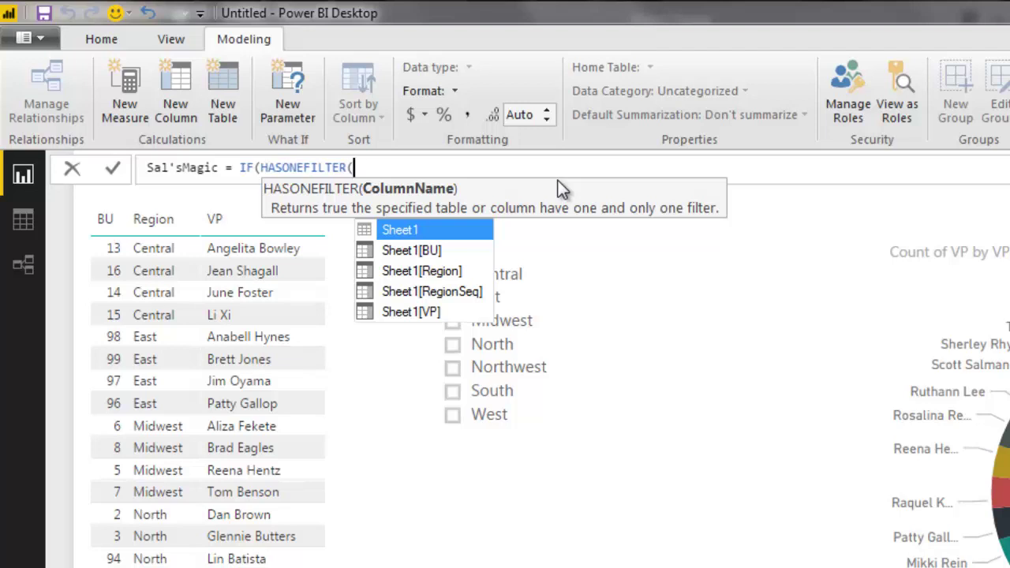
text(region)
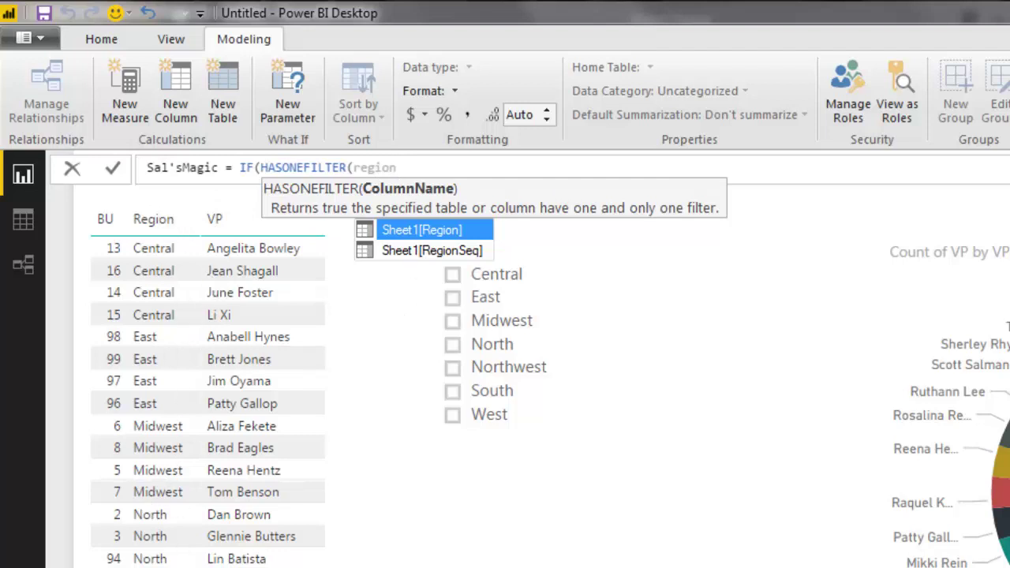
click(450, 229)
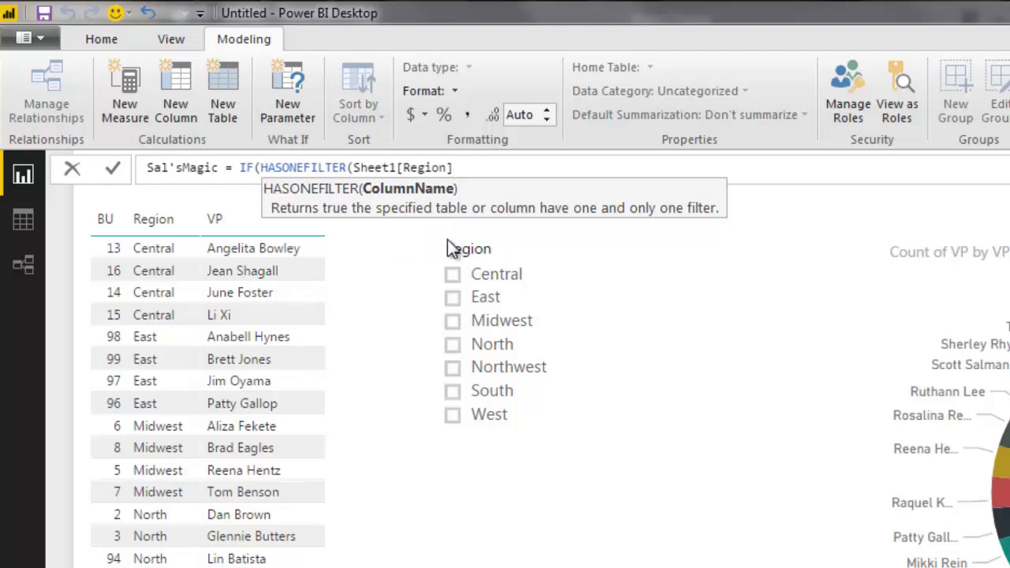
text())
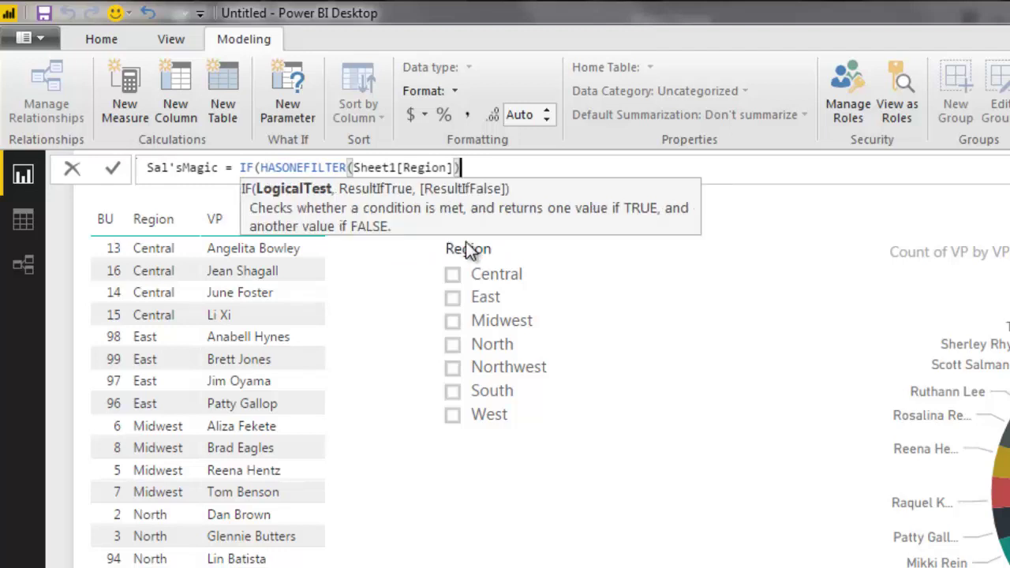
text(,)
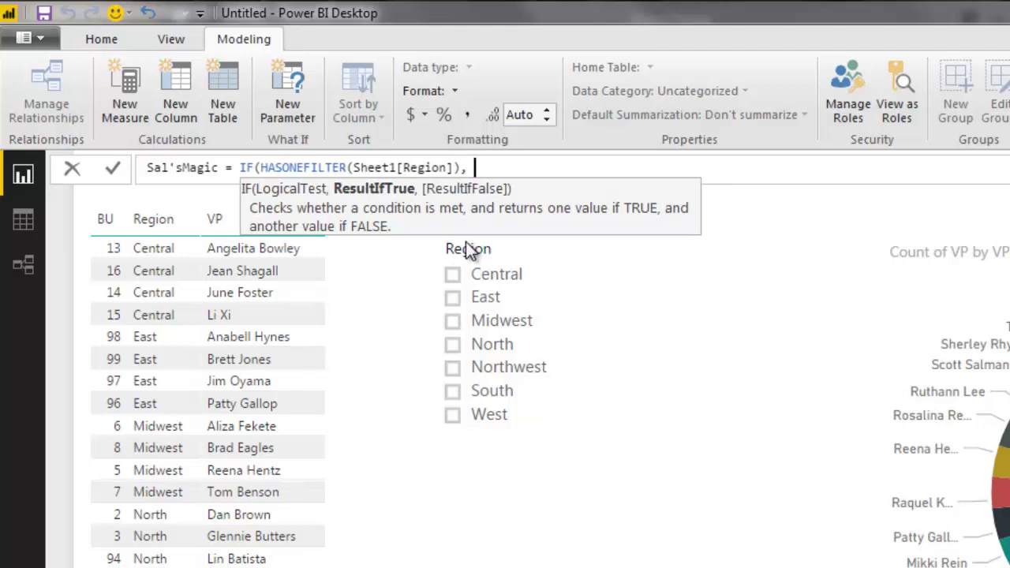
text(0, 1))
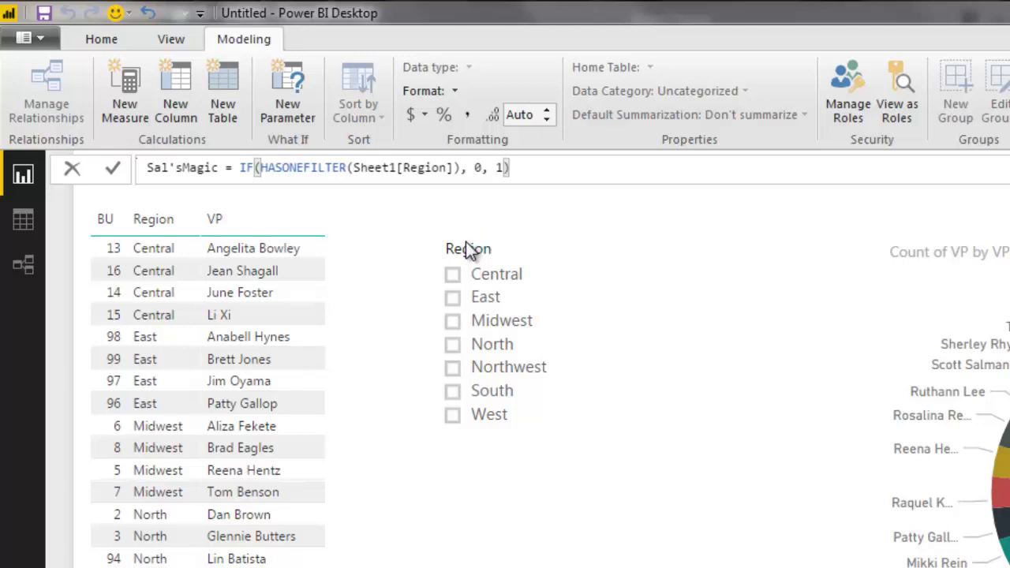
key(BackSpace)
key(BackSpace)
key(BackSpace)
key(BackSpace)
key(BackSpace)
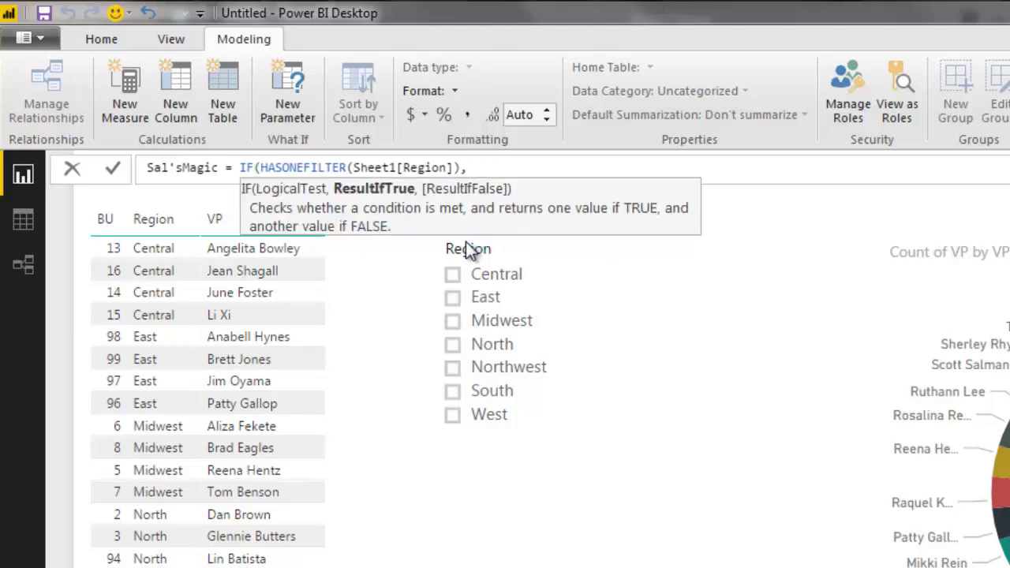
Complete the IF formula so it returns 1 when true and 0 when false, and commit the measure
text(1, 0)
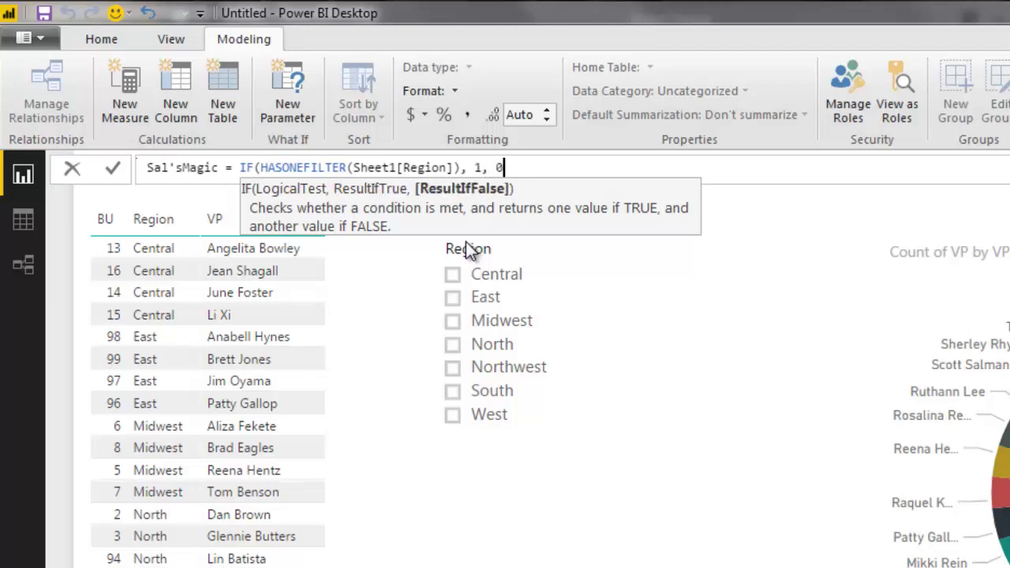
text())
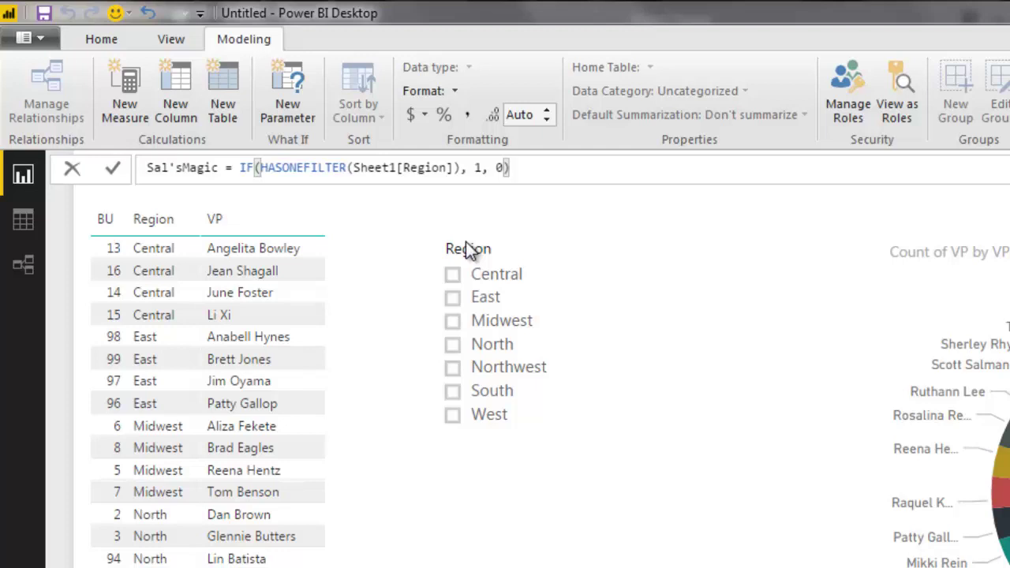
click(467, 249)
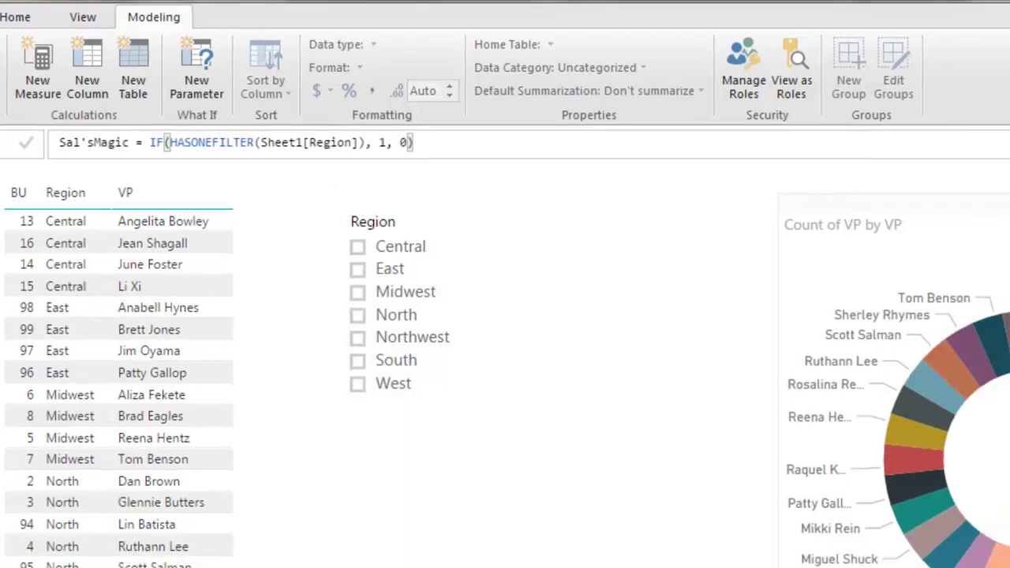
Add Sal'sMagic as a visual-level filter on the donut chart, set to show items when the value is 1, and apply it
click(605, 124)
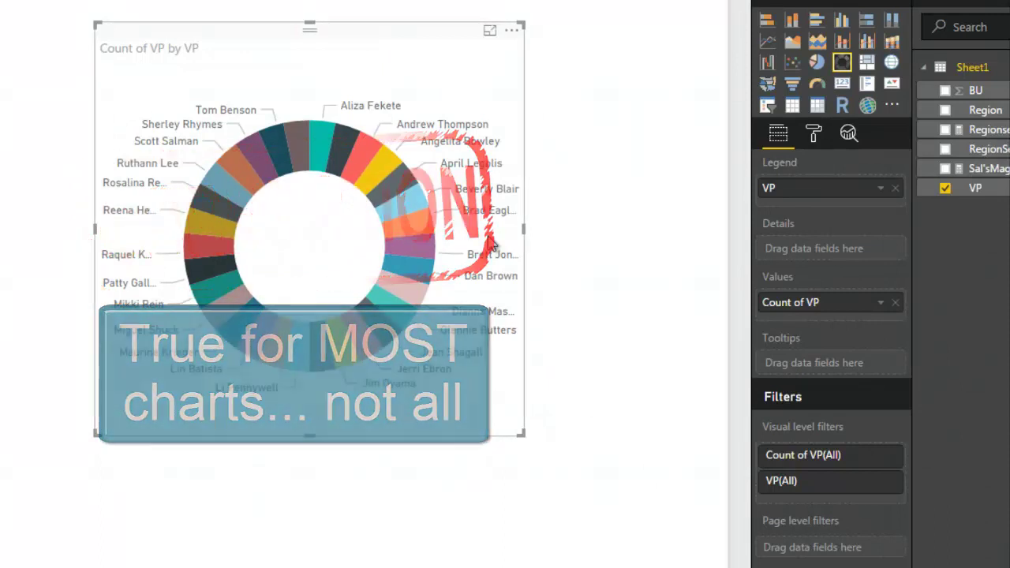
drag(1004, 173, 837, 502)
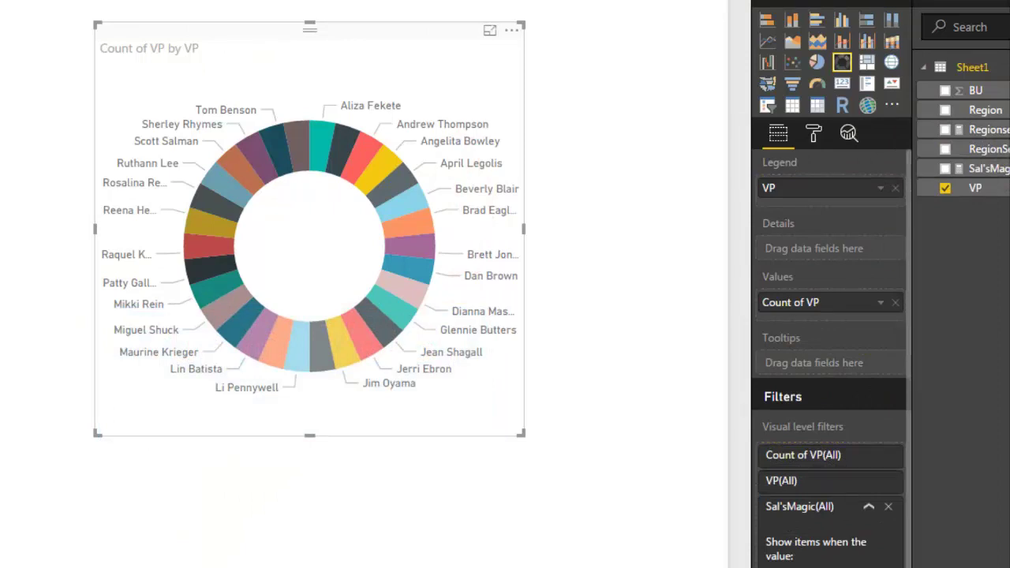
scroll(853, 423, down, 2)
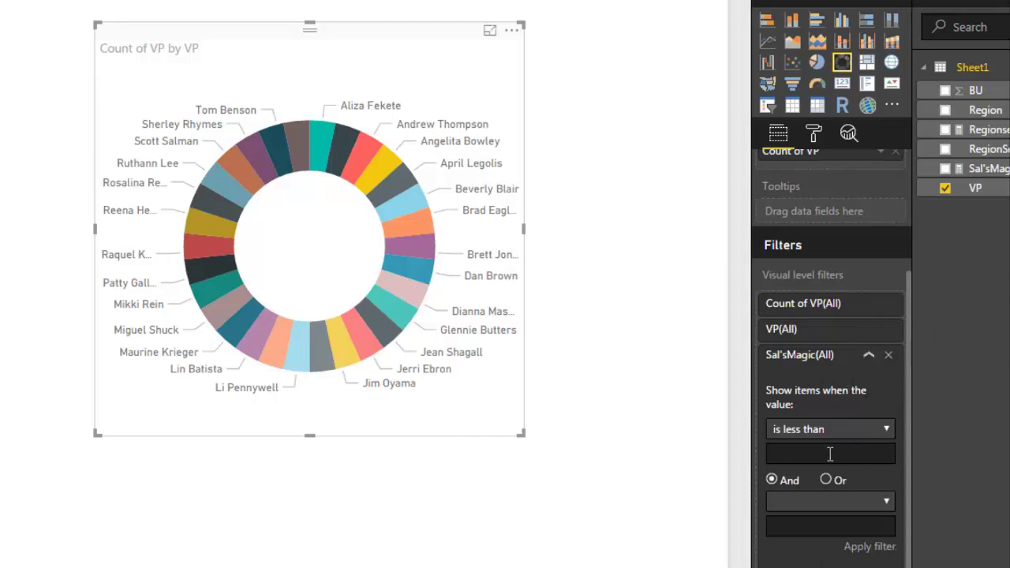
click(881, 429)
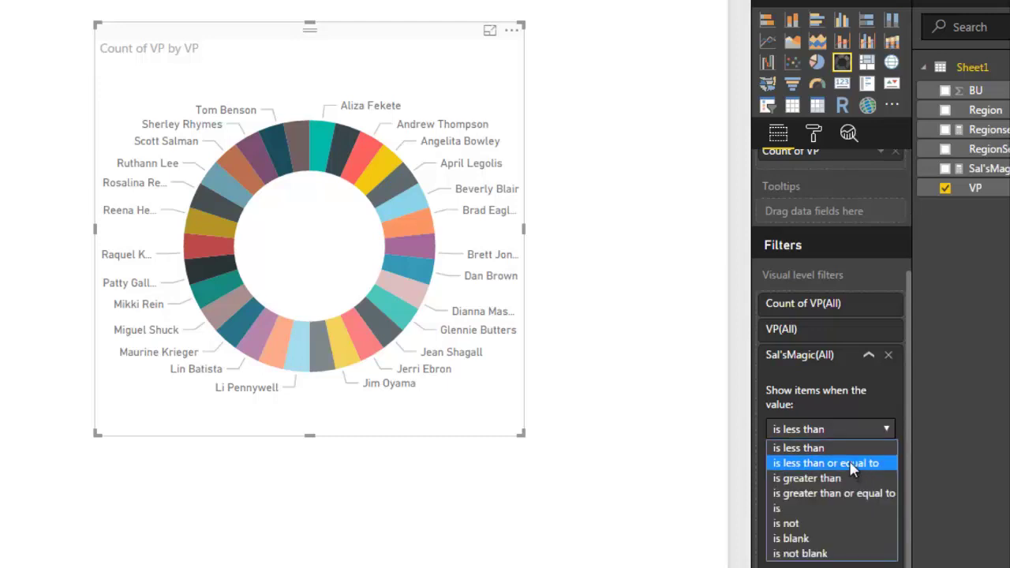
click(830, 506)
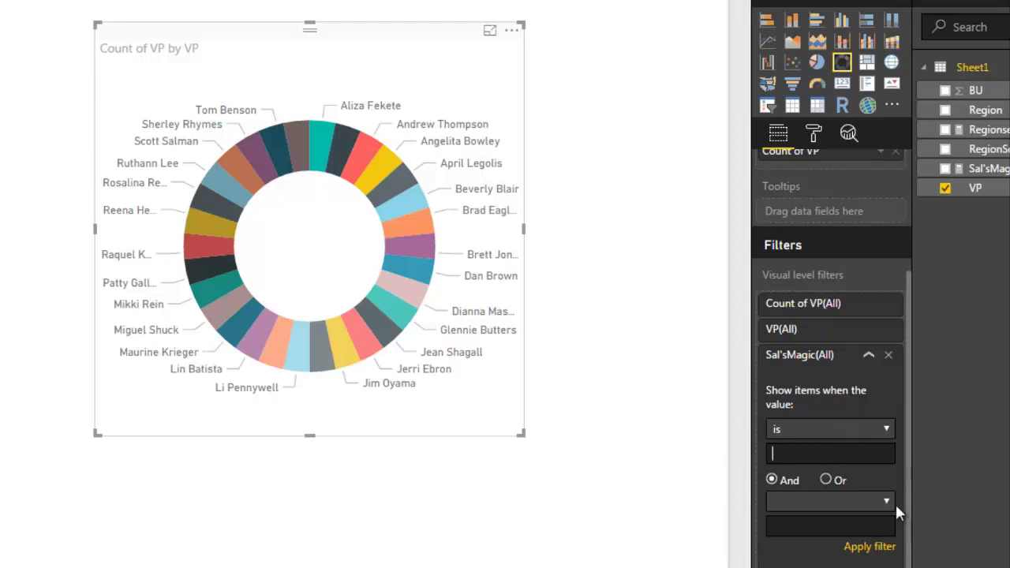
text(1)
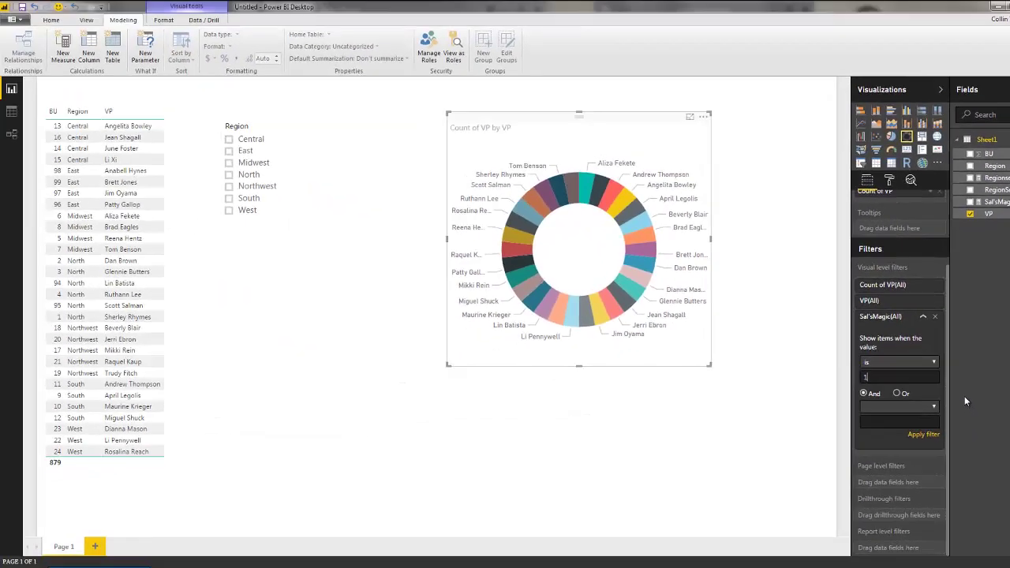
key(Return)
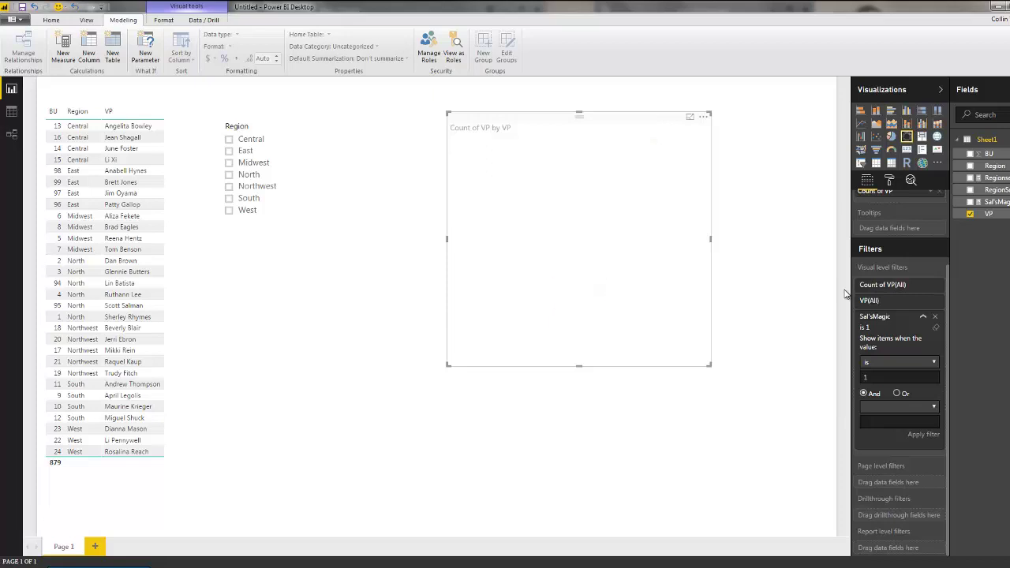
click(787, 192)
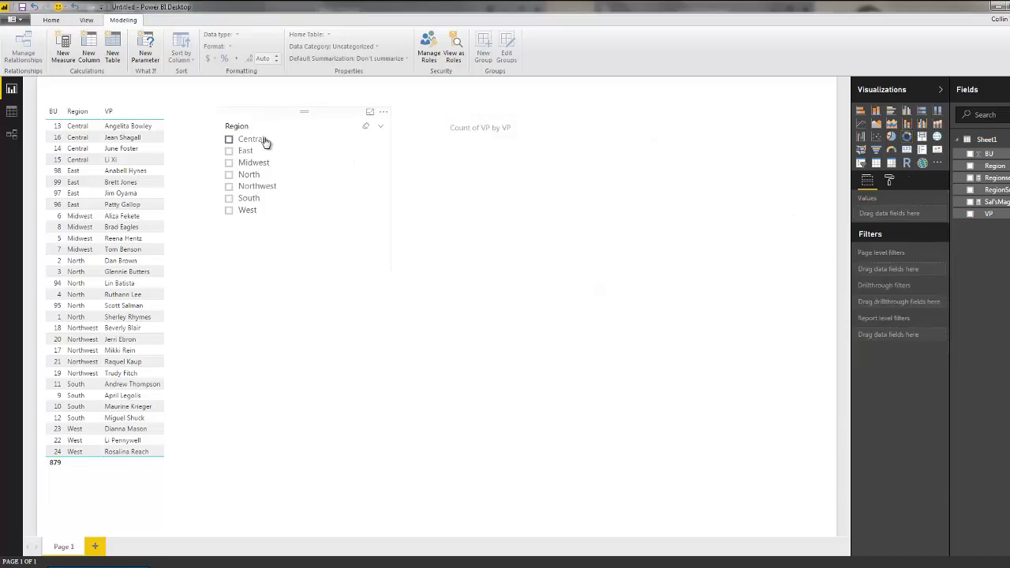
Test the chart by filtering to each region in turn from Central through West, and clear the slicer selection
click(229, 139)
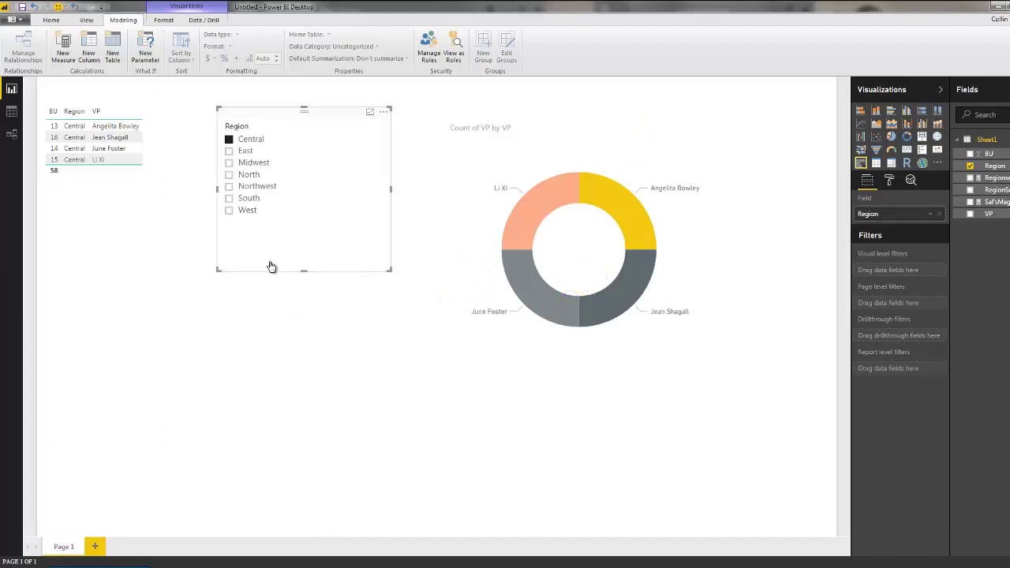
click(229, 150)
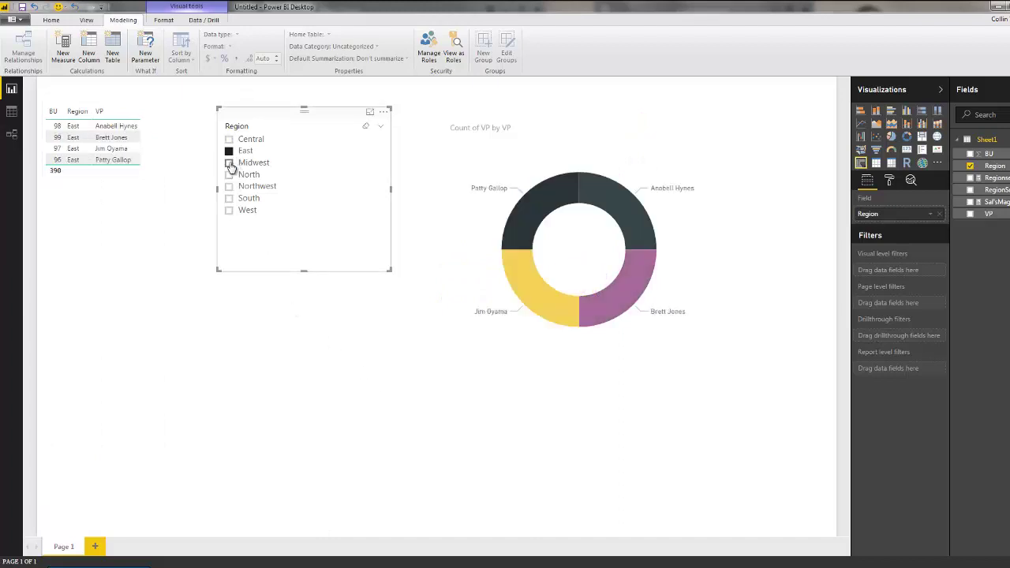
click(229, 163)
click(228, 174)
click(229, 187)
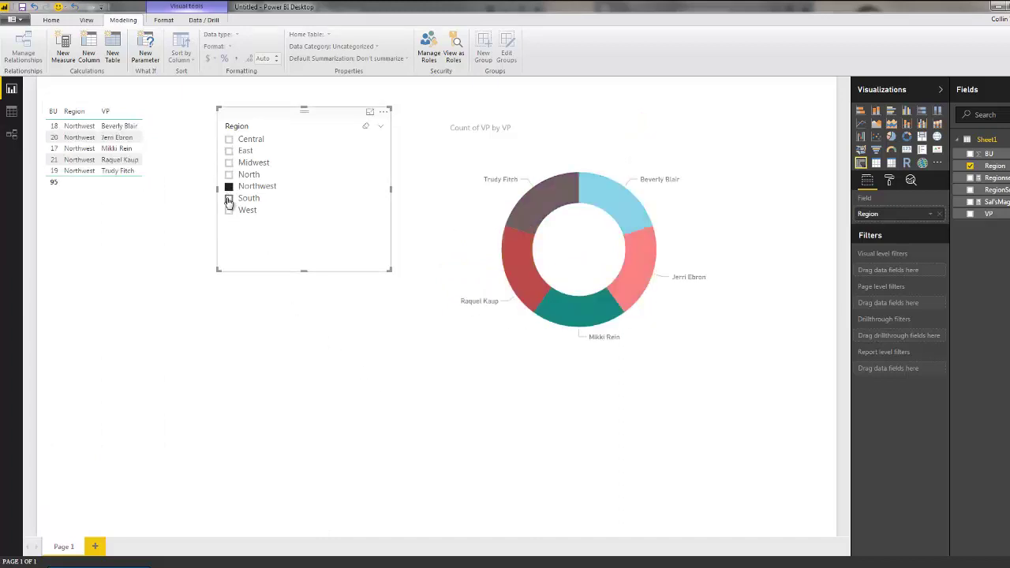
click(229, 198)
click(229, 210)
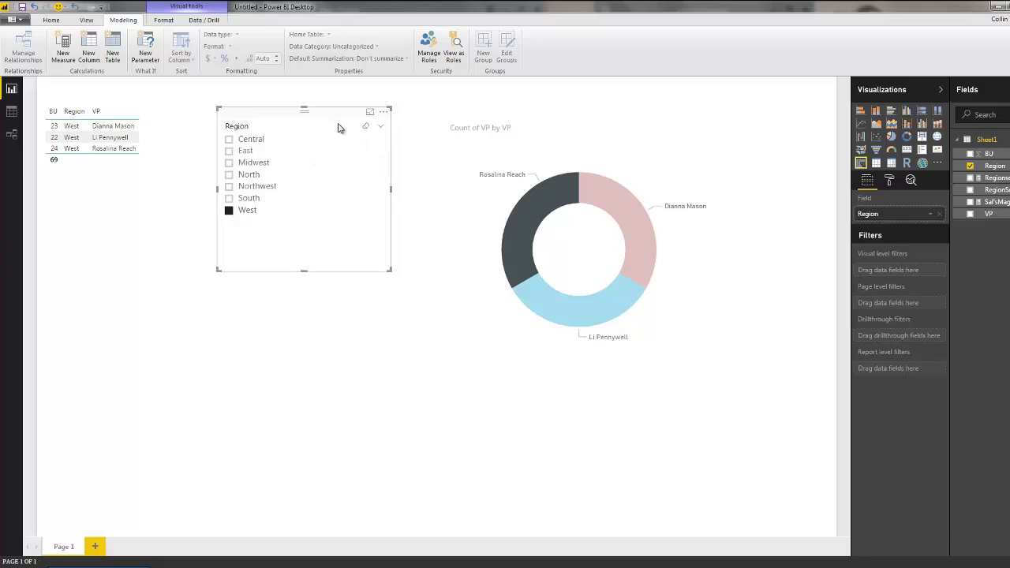
mouse_move(368, 130)
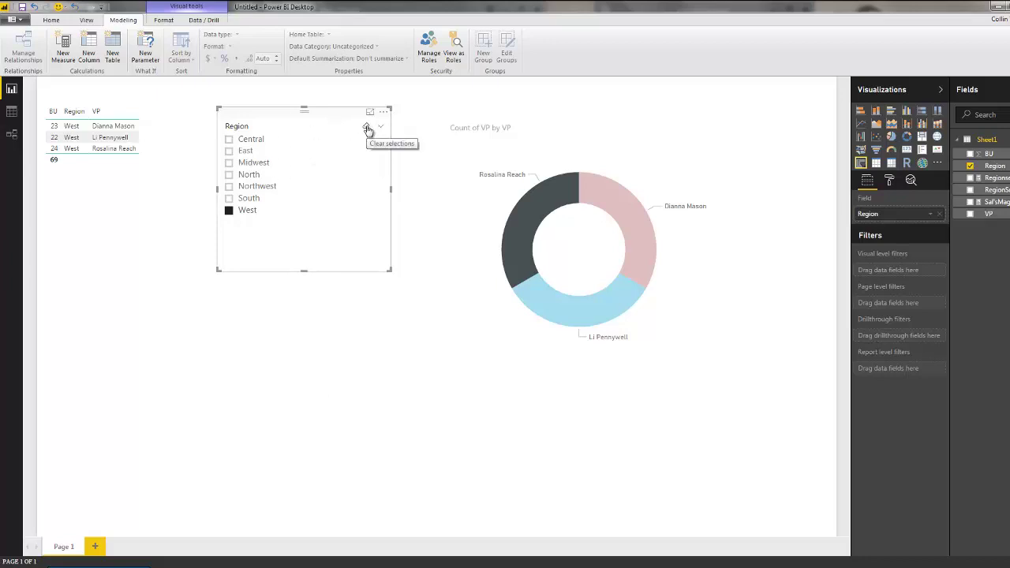
click(368, 130)
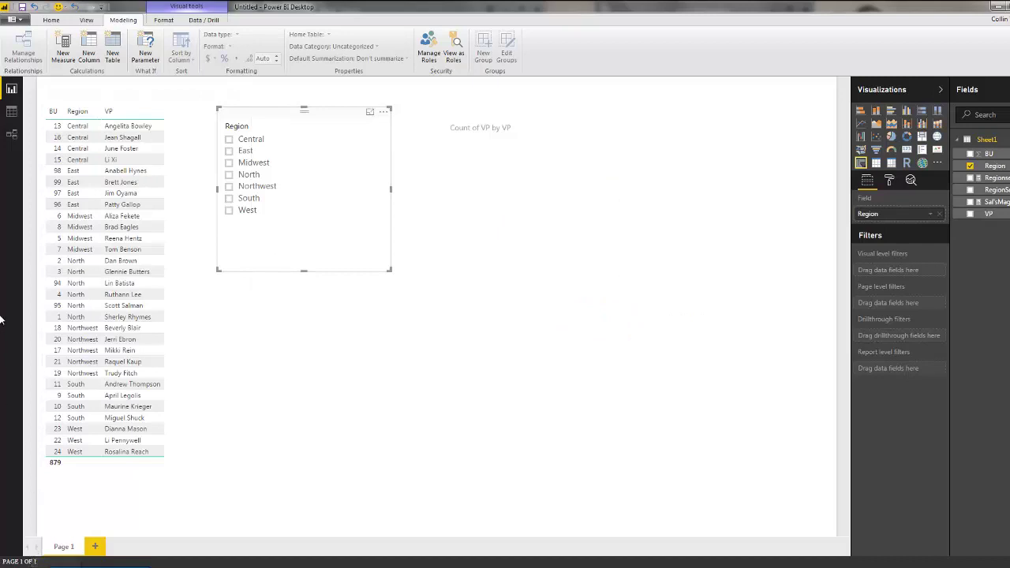
Test whether selecting the BU 13 row in the table brings up the donut chart without a slicer selection
click(81, 132)
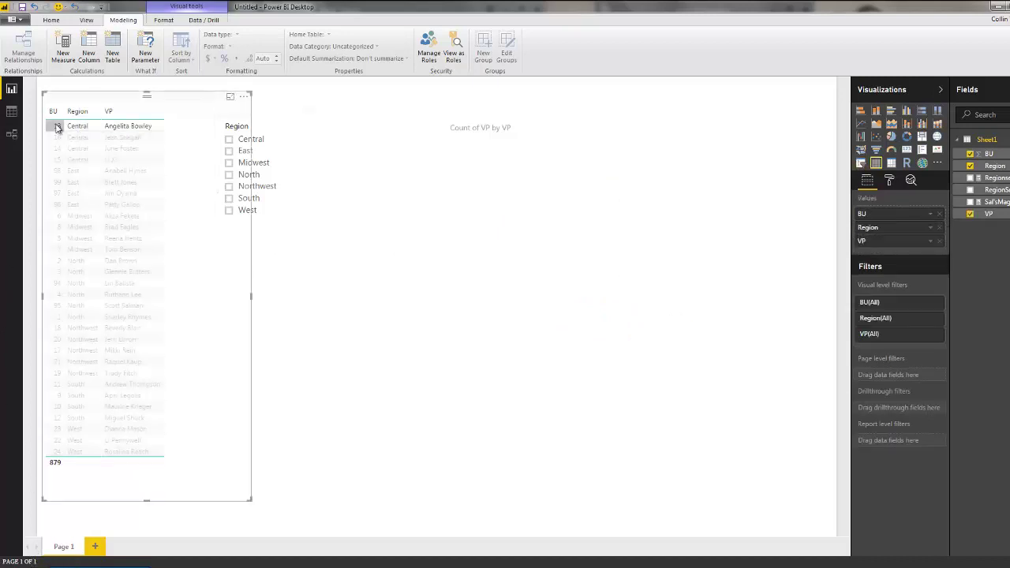
click(270, 120)
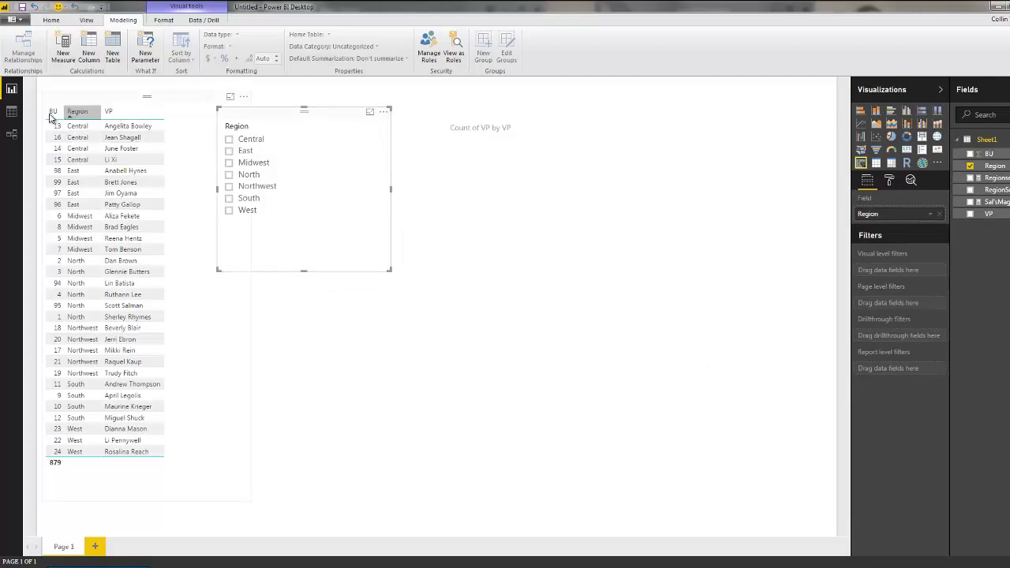
click(208, 185)
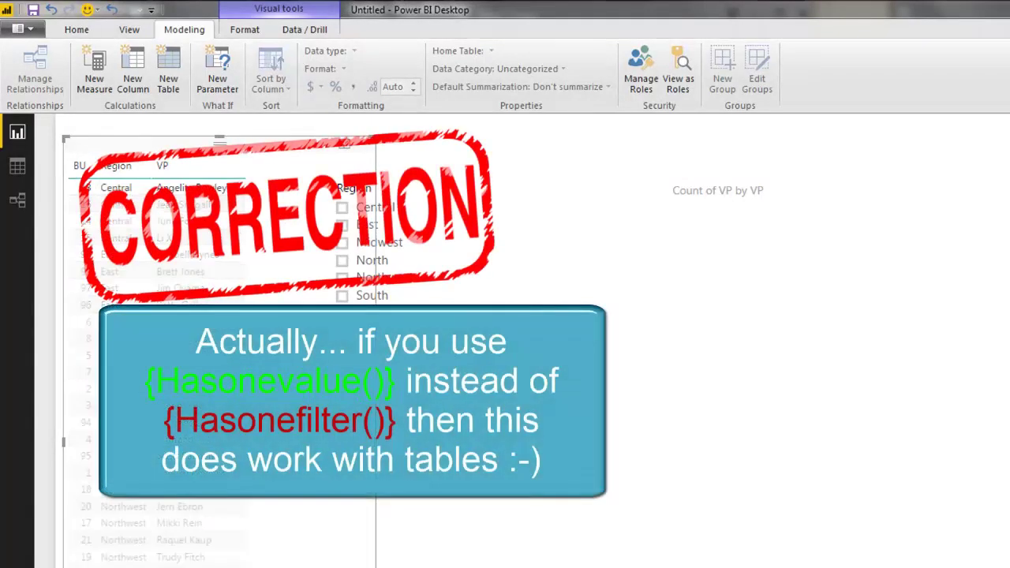
Filter the slicer to Central and test cross-highlighting the donut chart from individual table rows, ending with no row selected
click(480, 190)
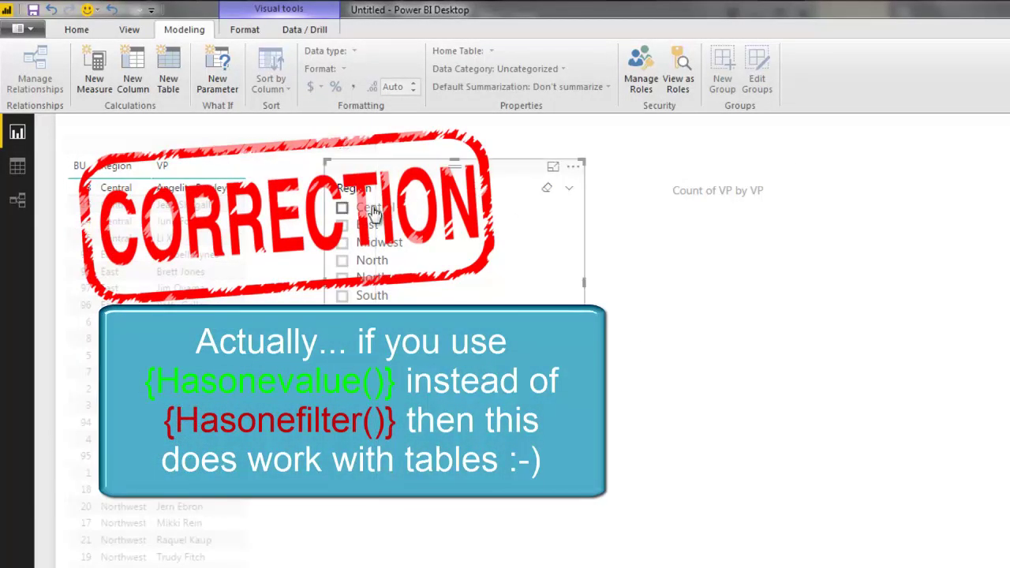
click(343, 207)
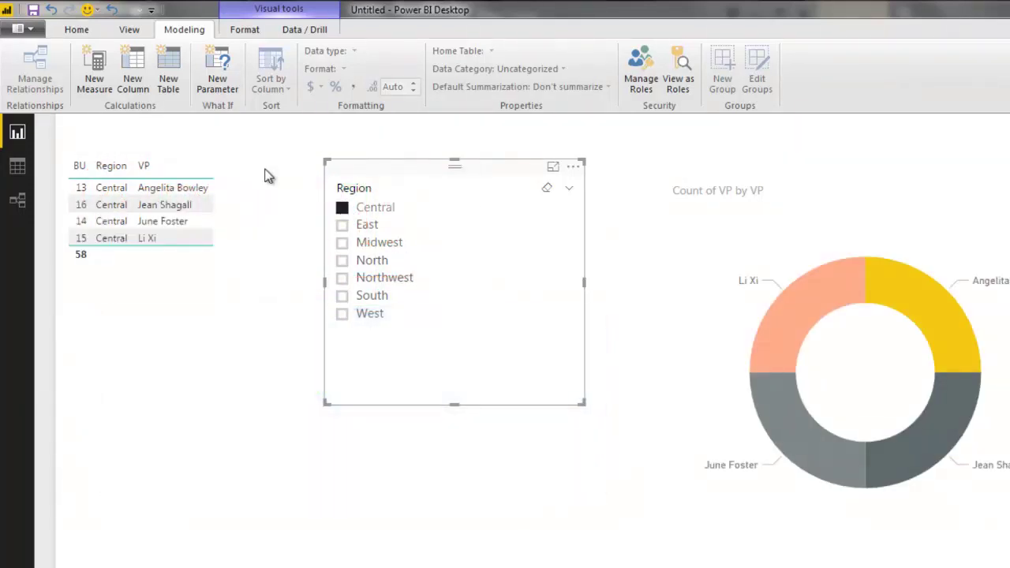
click(177, 192)
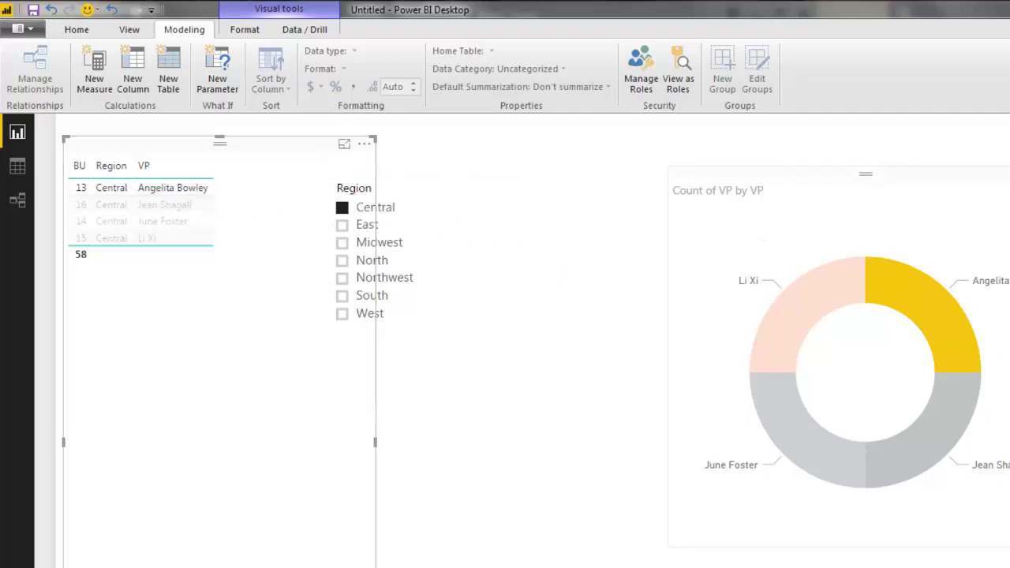
click(178, 204)
click(167, 223)
click(168, 223)
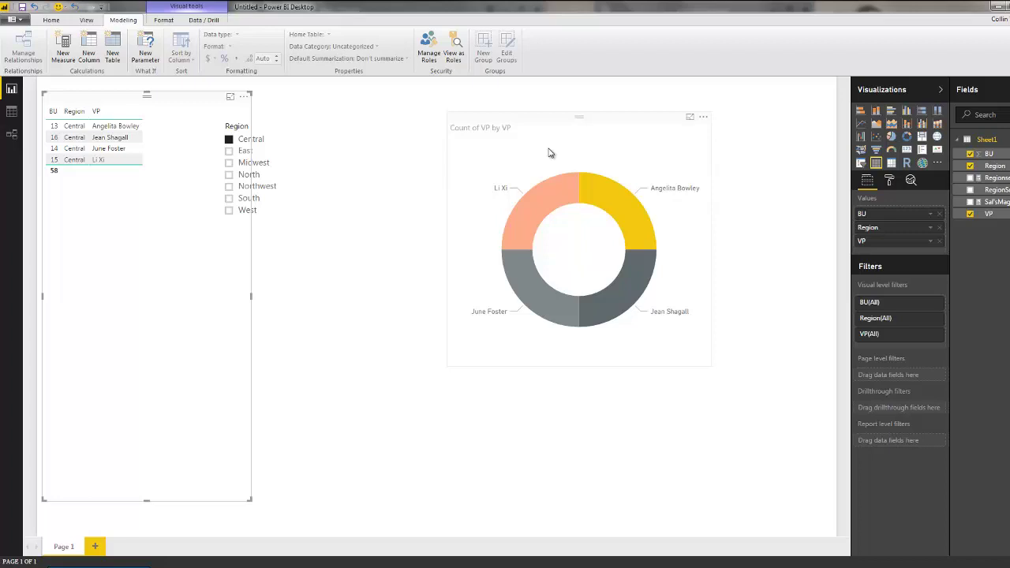
Select the donut chart to review its Sal'sMagic visual-level filter
click(608, 132)
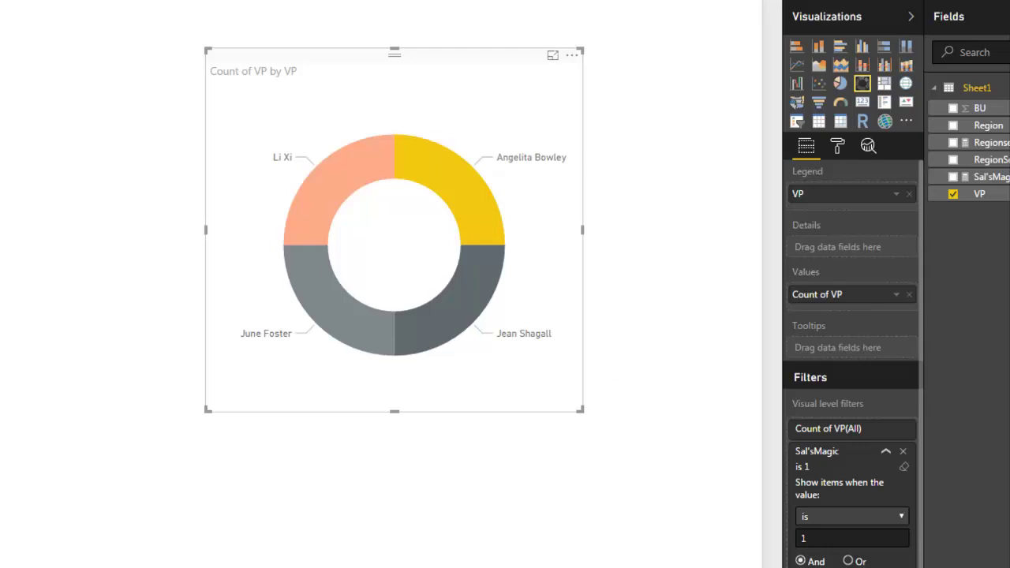
Convert the donut chart to a multi-row card and test it with the Region slicer filtered to Midwest
click(884, 103)
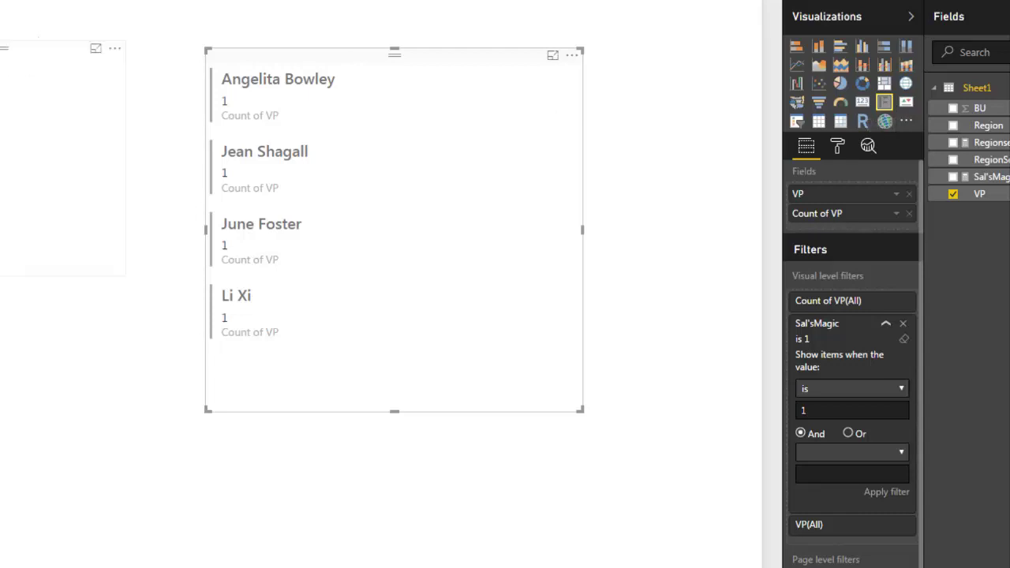
click(63, 158)
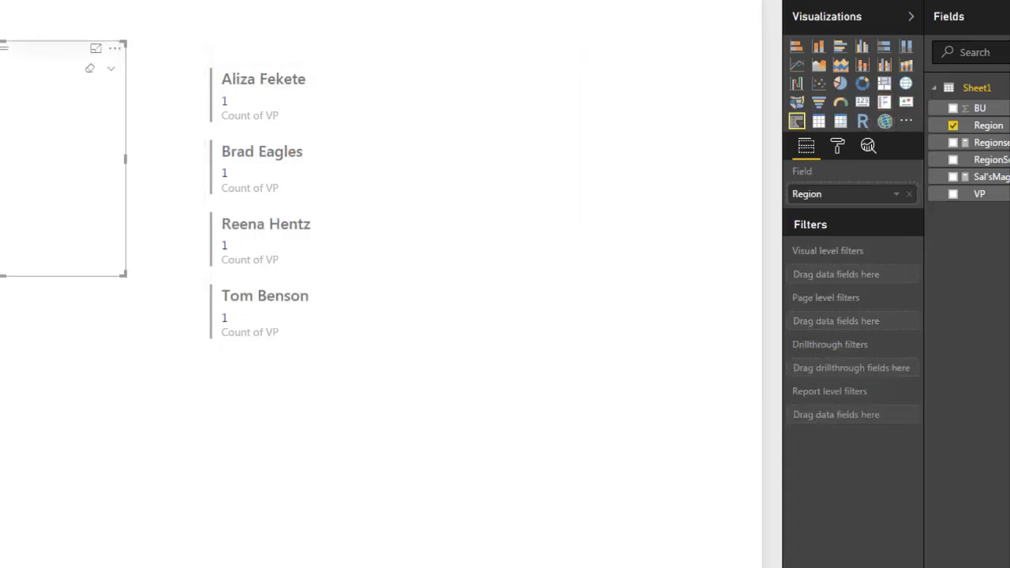
key(ctrl+z)
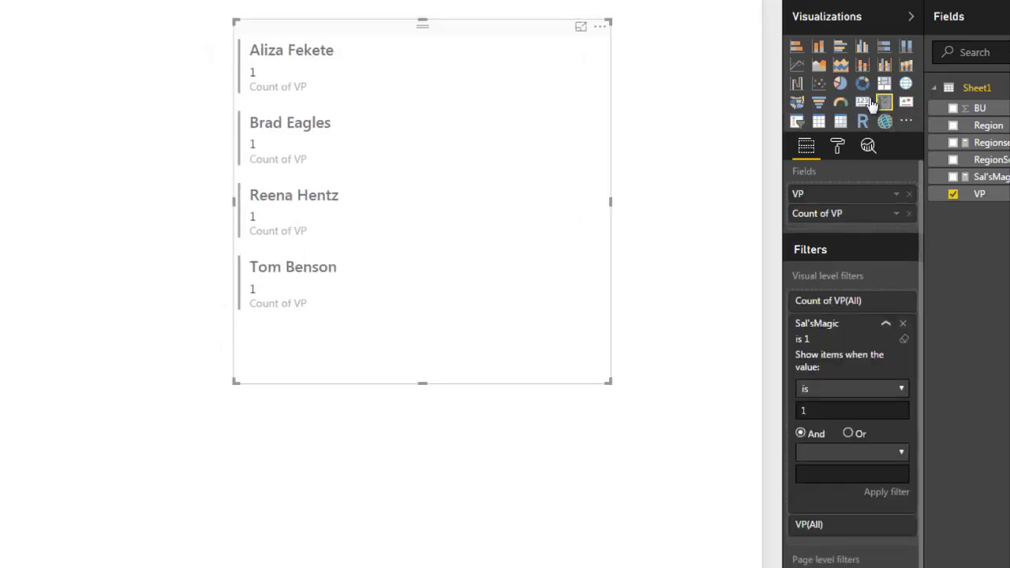
Convert the multi-row card to a single-value card showing Count of VP, and clear the Region slicer to test it
click(866, 103)
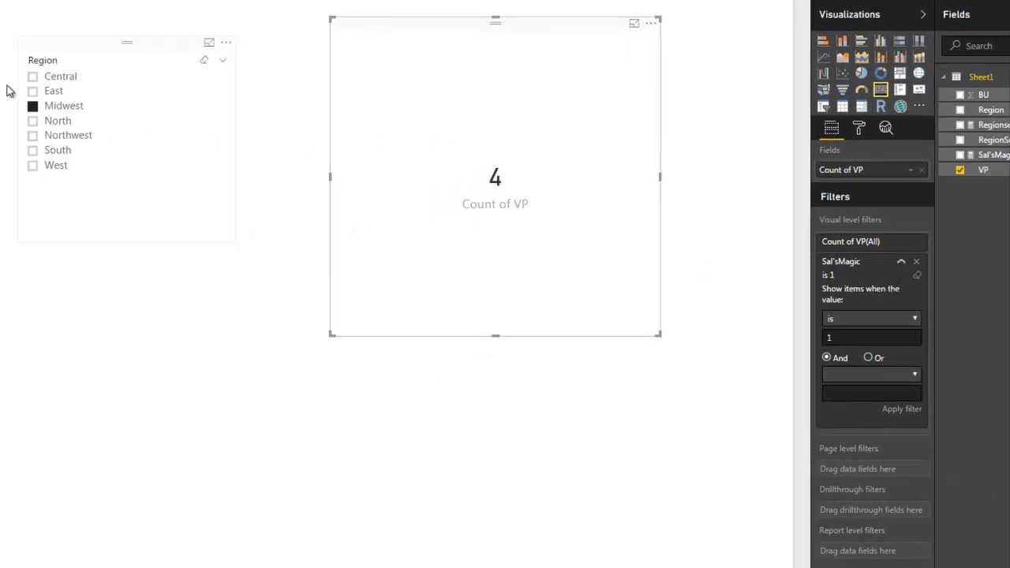
click(204, 61)
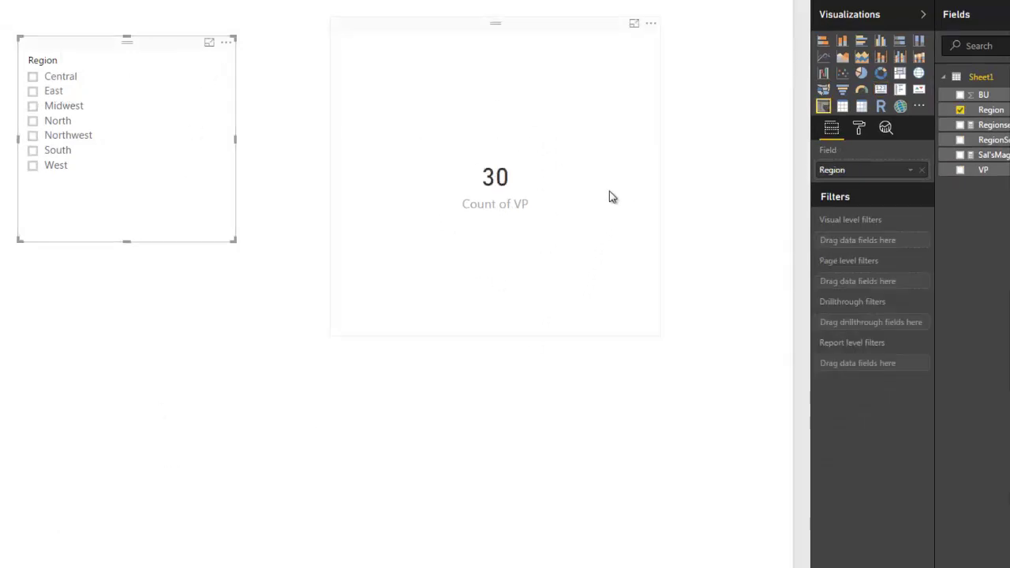
Examine the card's Sal'sMagic and Count of VP visual-level filter settings, collapse them, and deselect the card
click(647, 135)
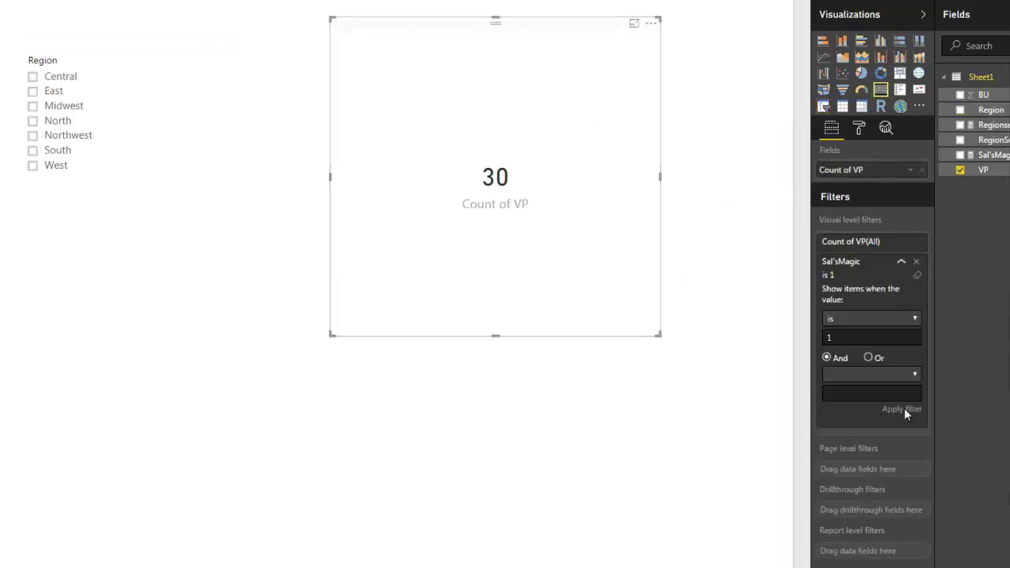
click(901, 263)
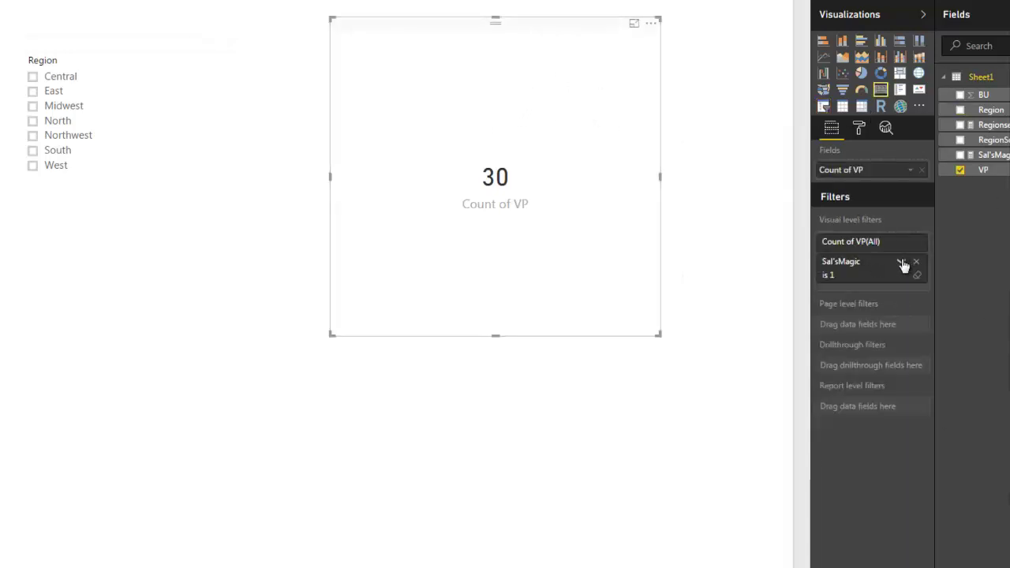
click(903, 263)
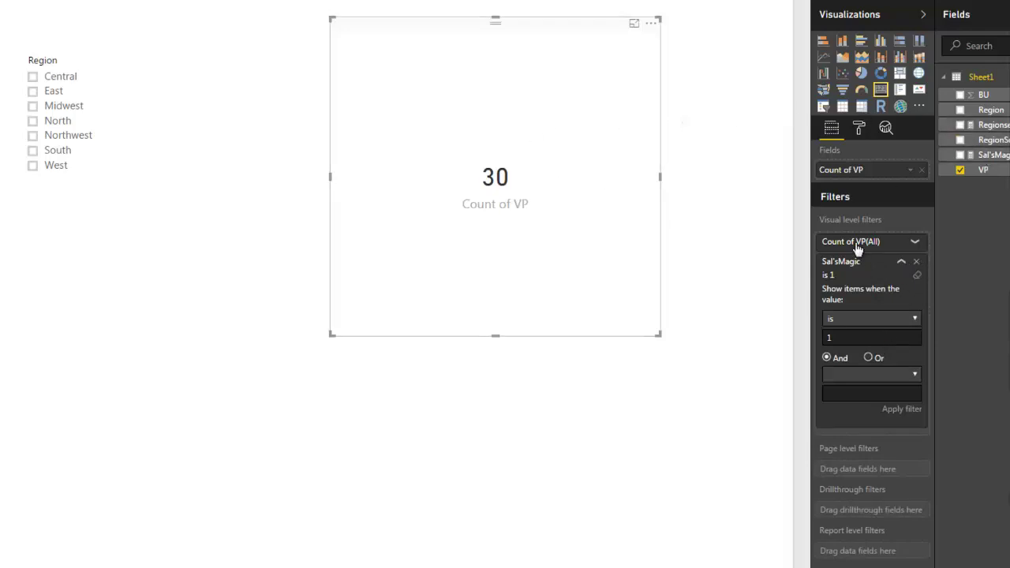
click(708, 316)
click(570, 187)
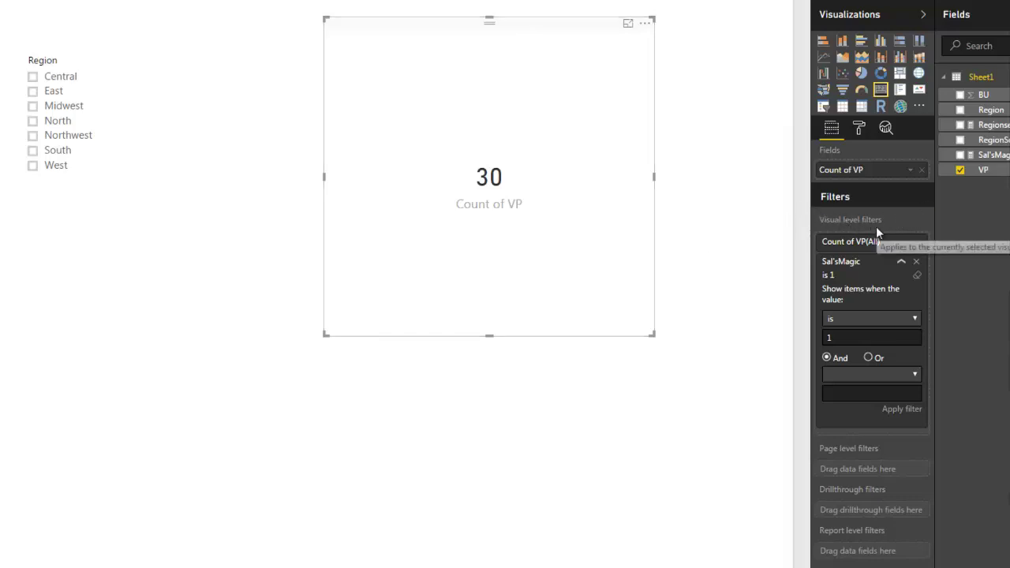
click(901, 266)
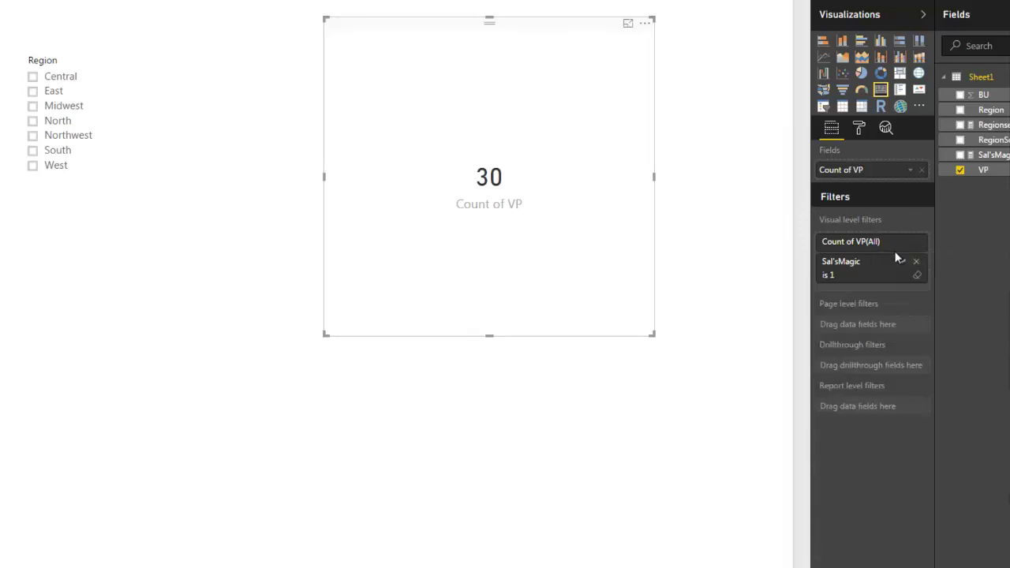
click(888, 243)
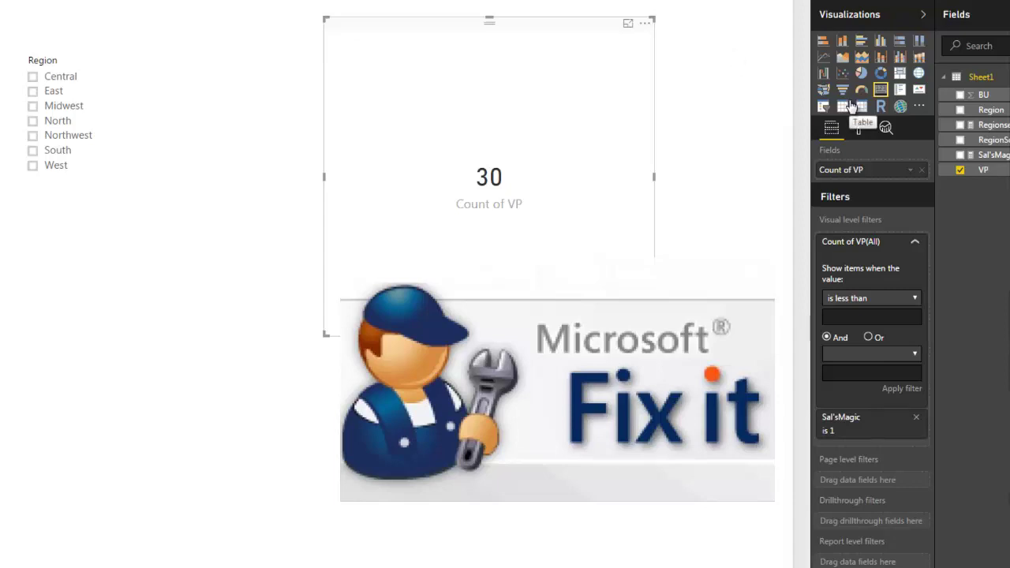
click(915, 241)
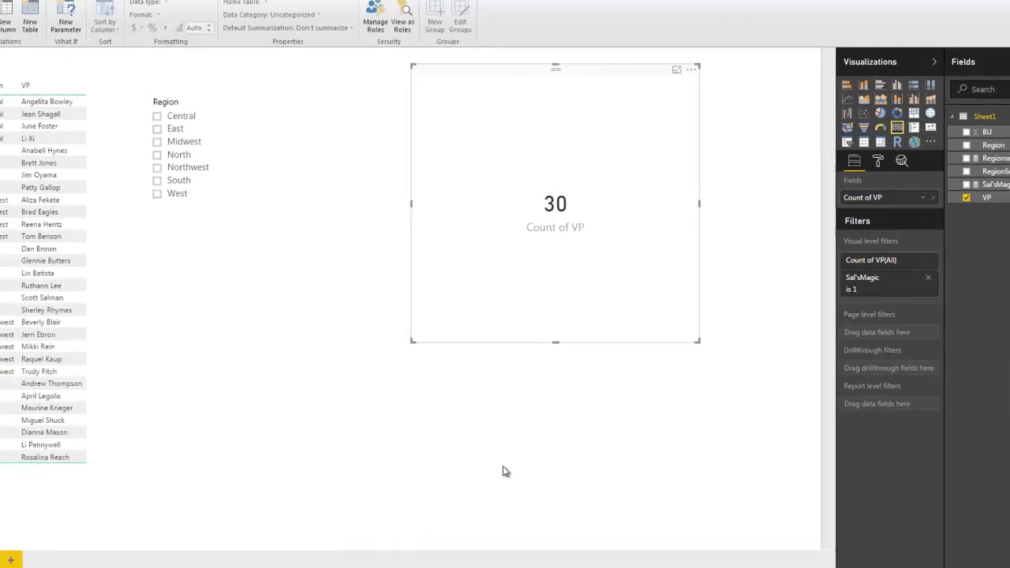
click(505, 471)
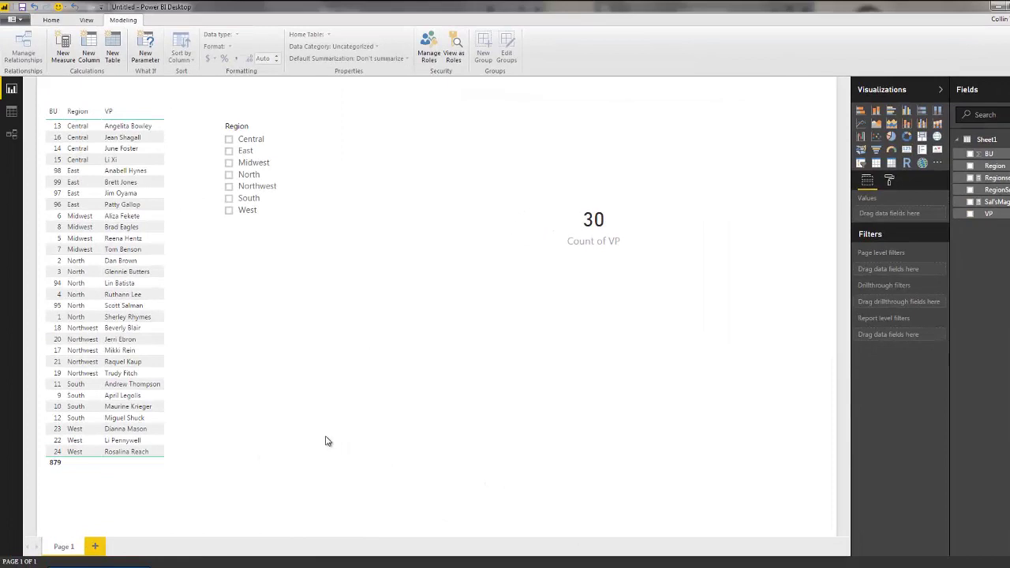